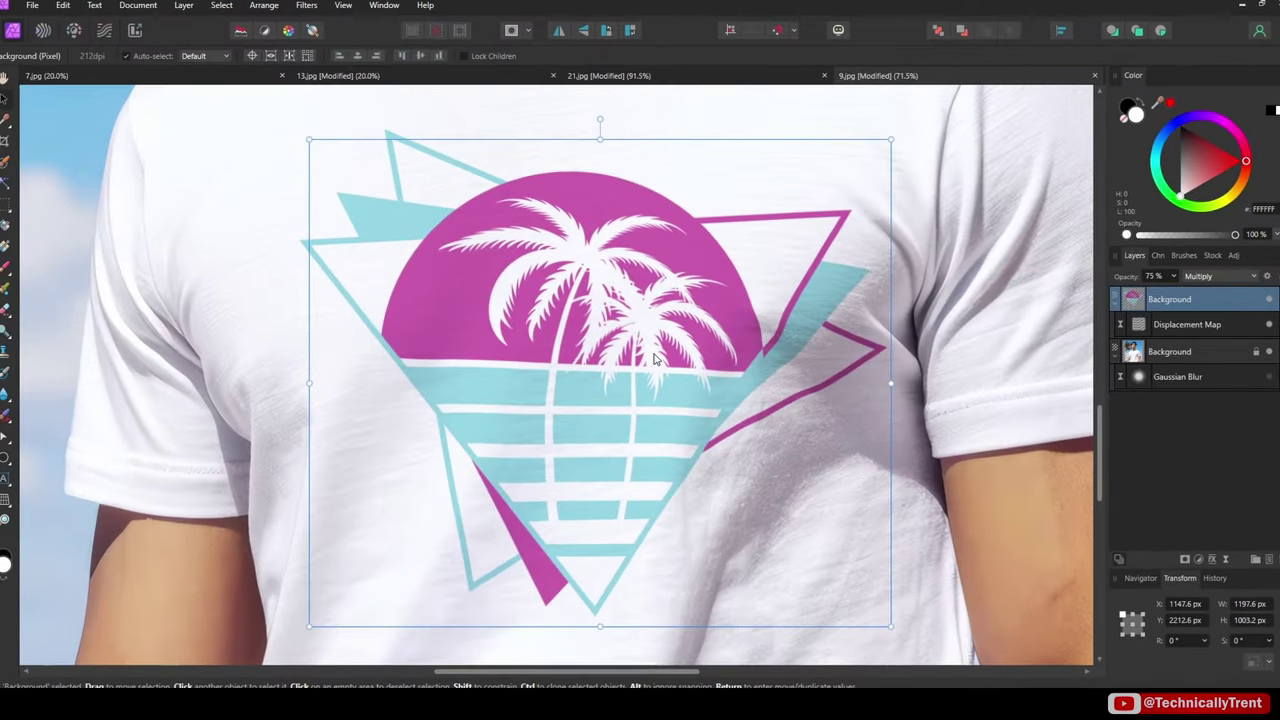
scroll(785, 383, "up", 1, "ctrl")
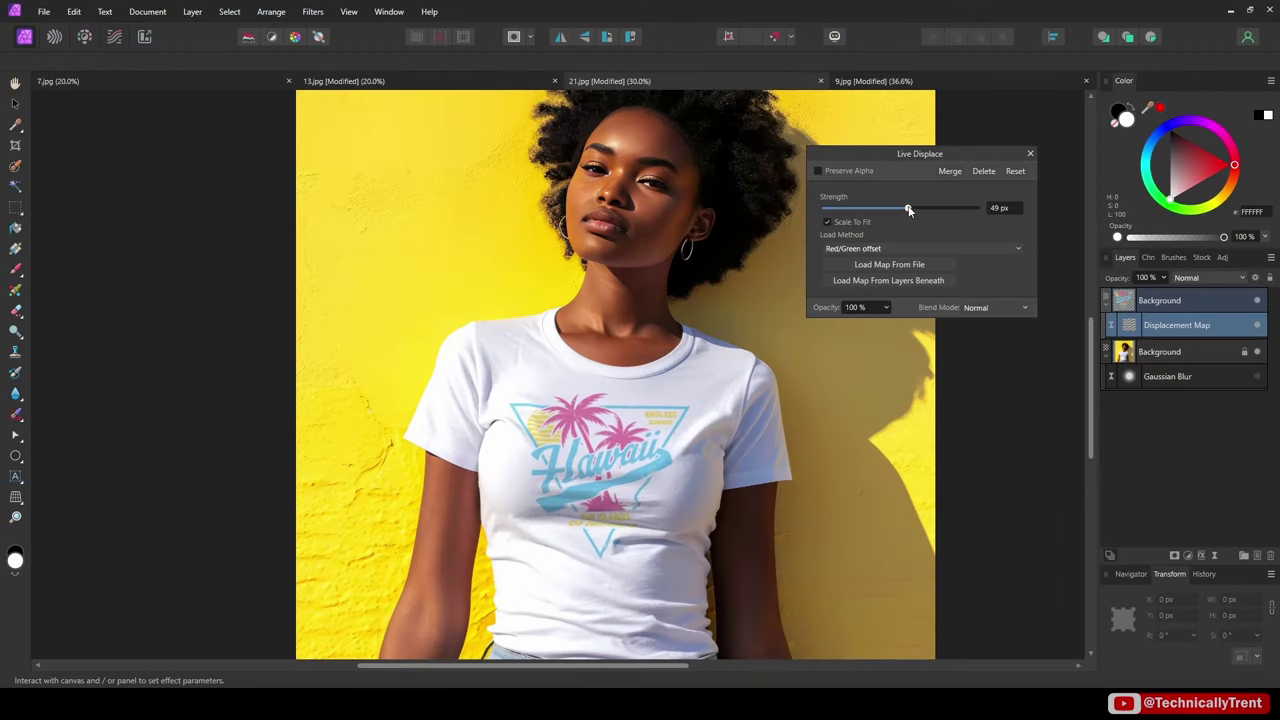
Slightly lower the Hawaii print's Live Displace strength and nudge the design up on the shirt.
left_click_drag(907, 209, 902, 210)
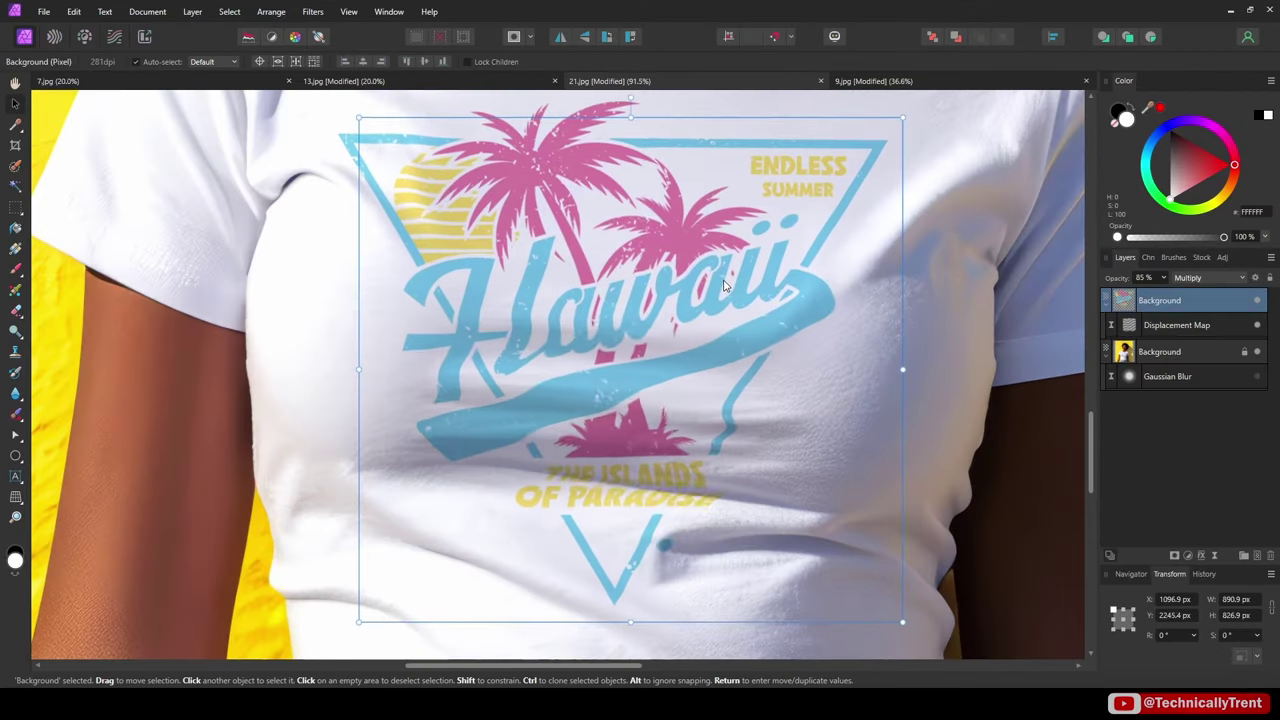
left_click_drag(725, 285, 725, 275)
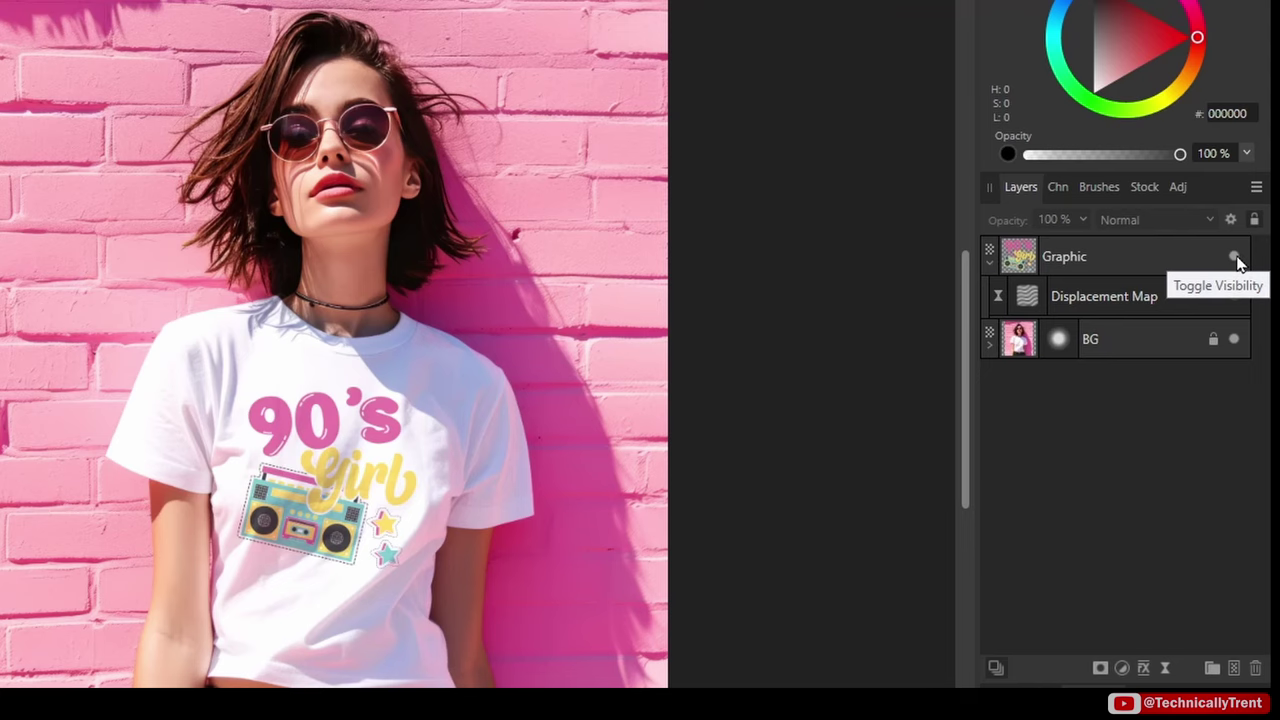
Check the bare shirt by toggling the Graphic layer, then shift the 90's Girl print slightly left.
left_click(1235, 257)
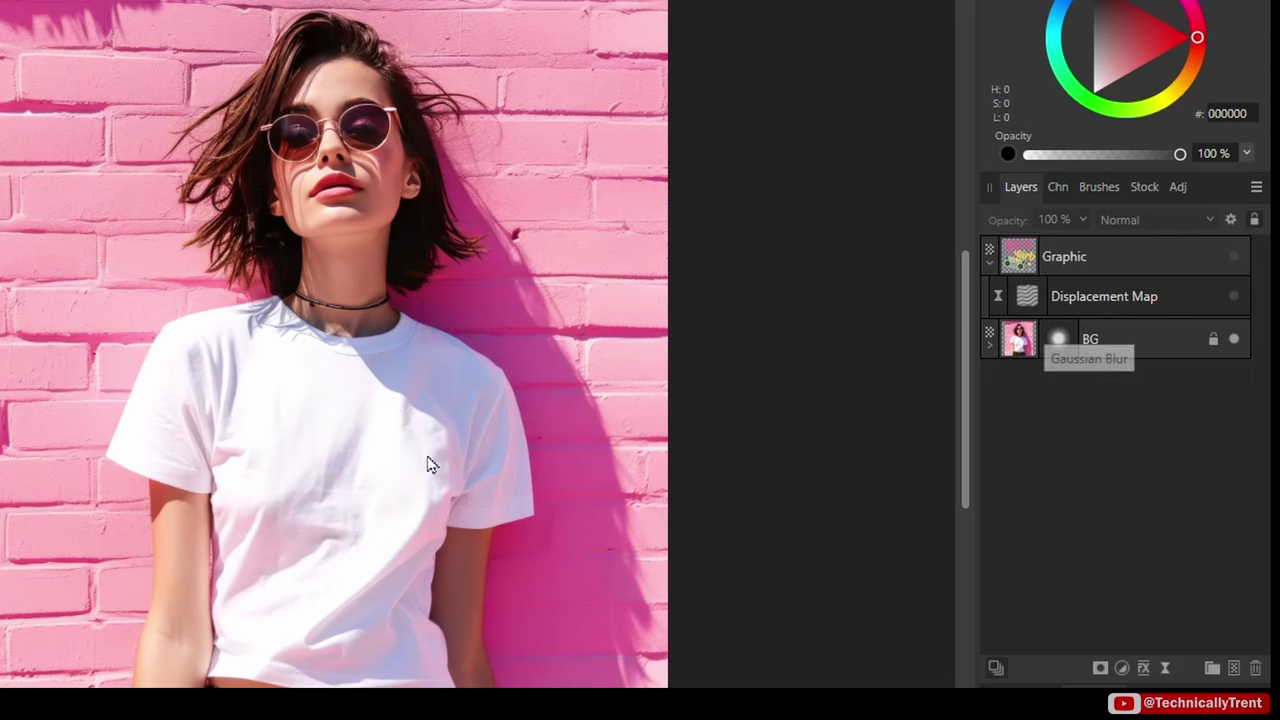
scroll(285, 228, "down", 1)
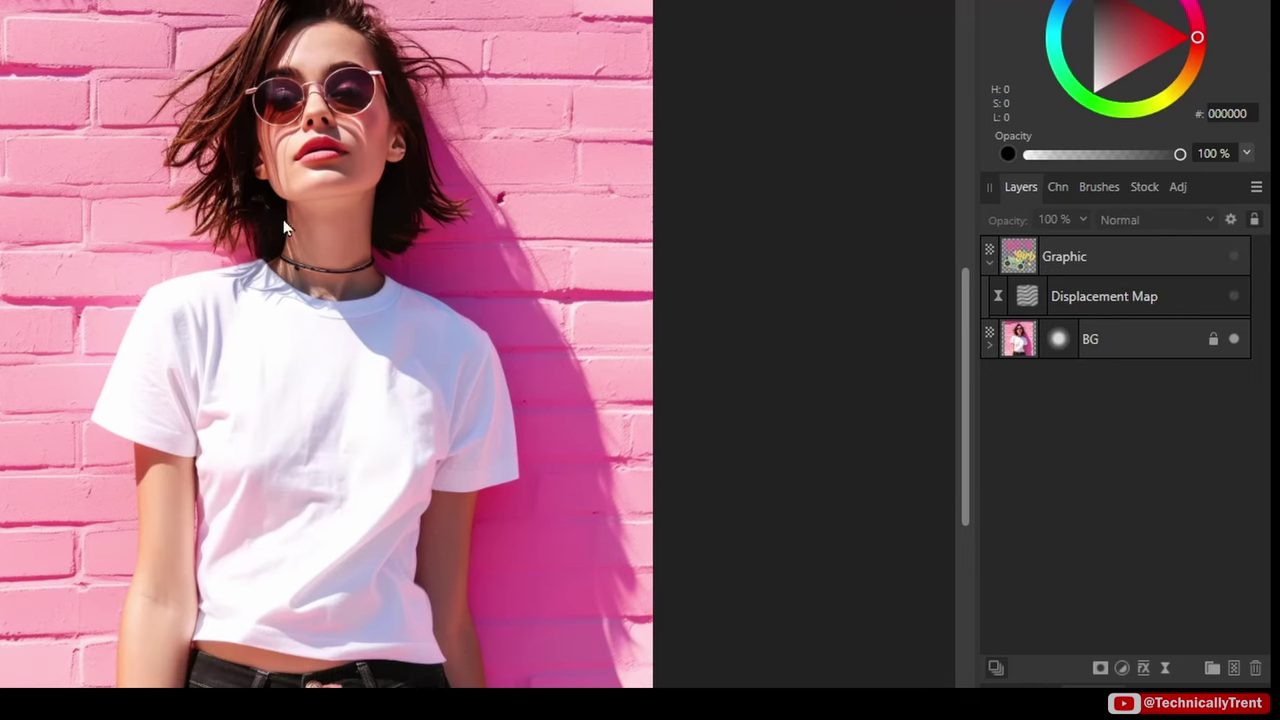
left_click(1111, 260)
left_click(1234, 257)
scroll(286, 431, "up", 1)
scroll(286, 431, "up", 1)
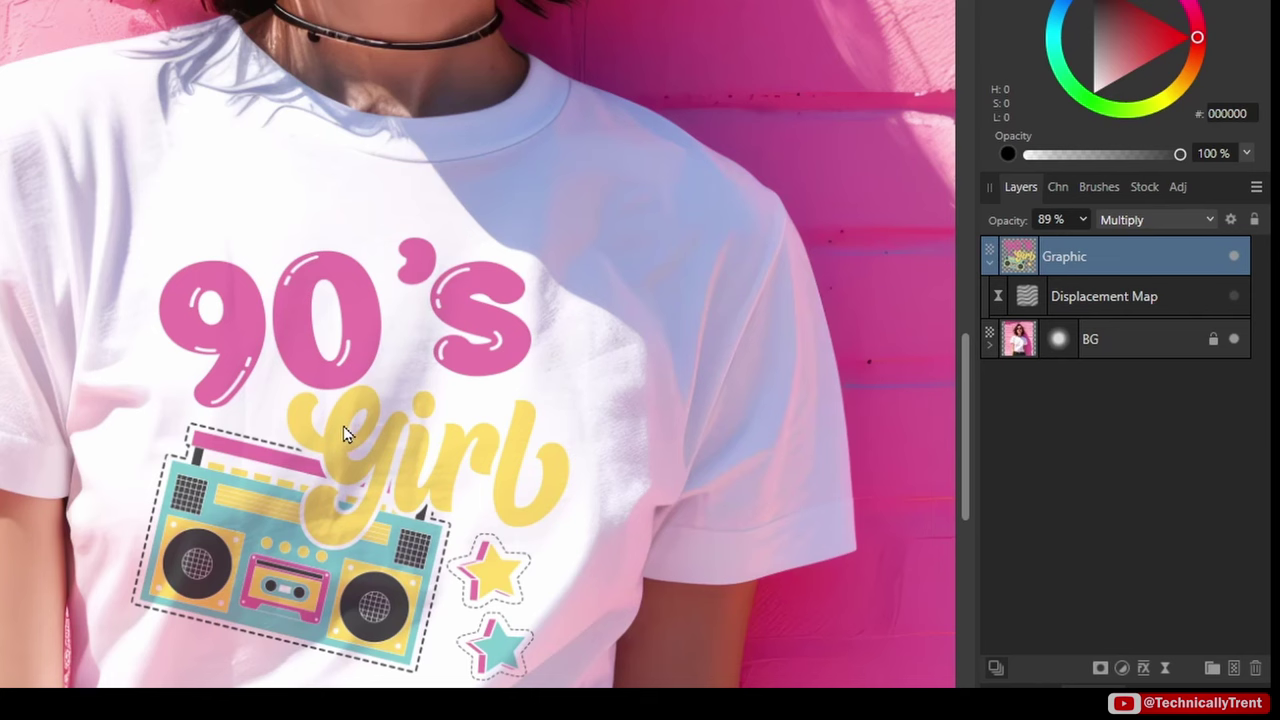
left_click(315, 362)
left_click_drag(315, 362, 398, 427)
left_click_drag(420, 365, 404, 368)
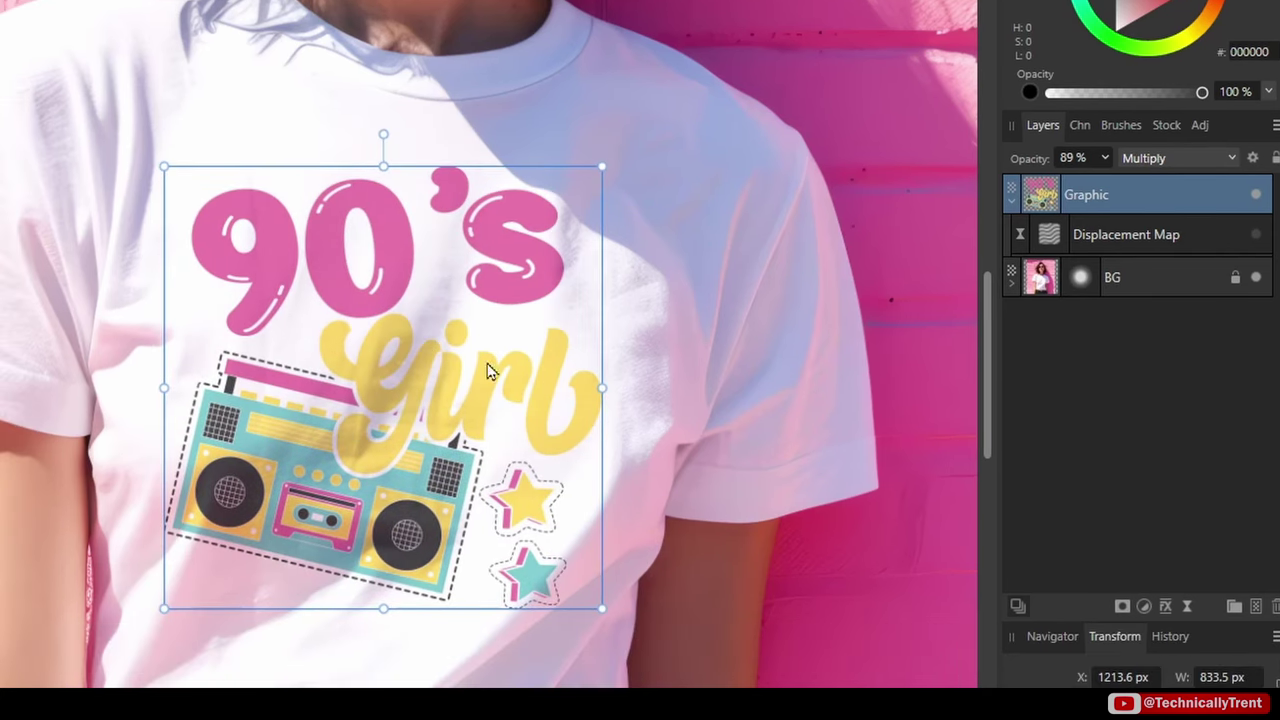
Compare the graphic in Normal blend mode, then set it back to Multiply.
left_click(1140, 158)
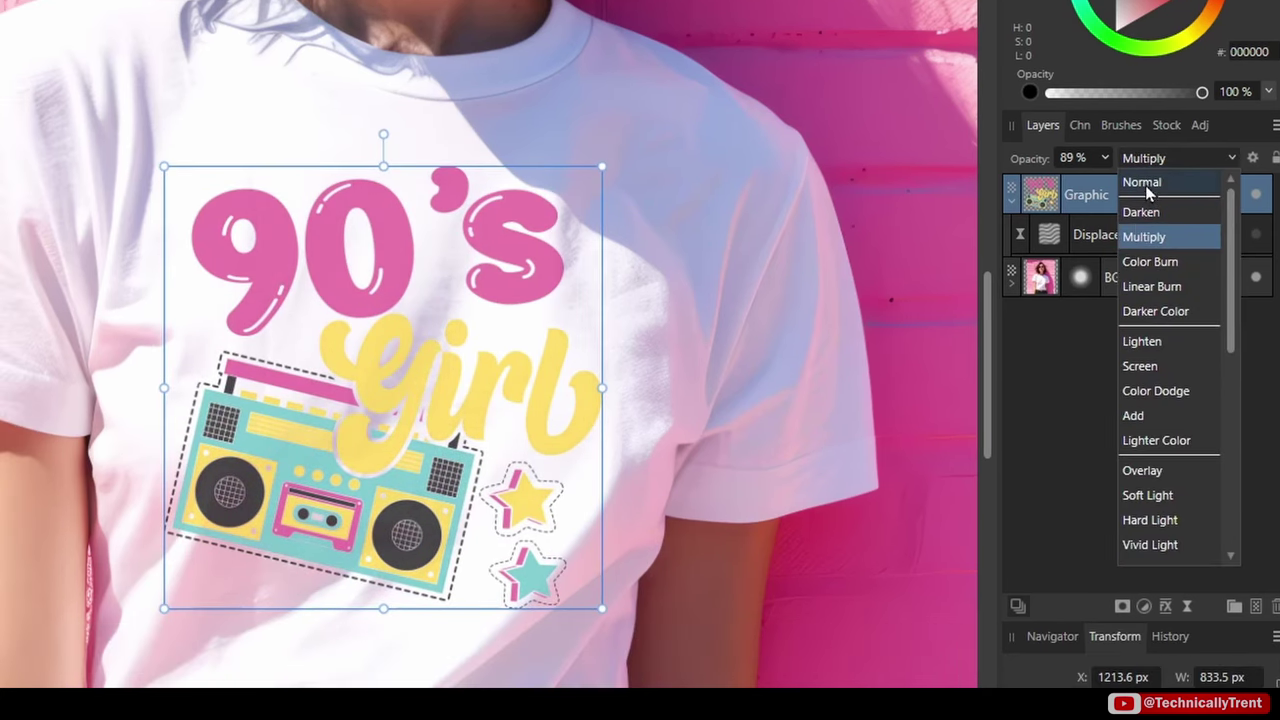
left_click(1137, 179)
left_click(1176, 158)
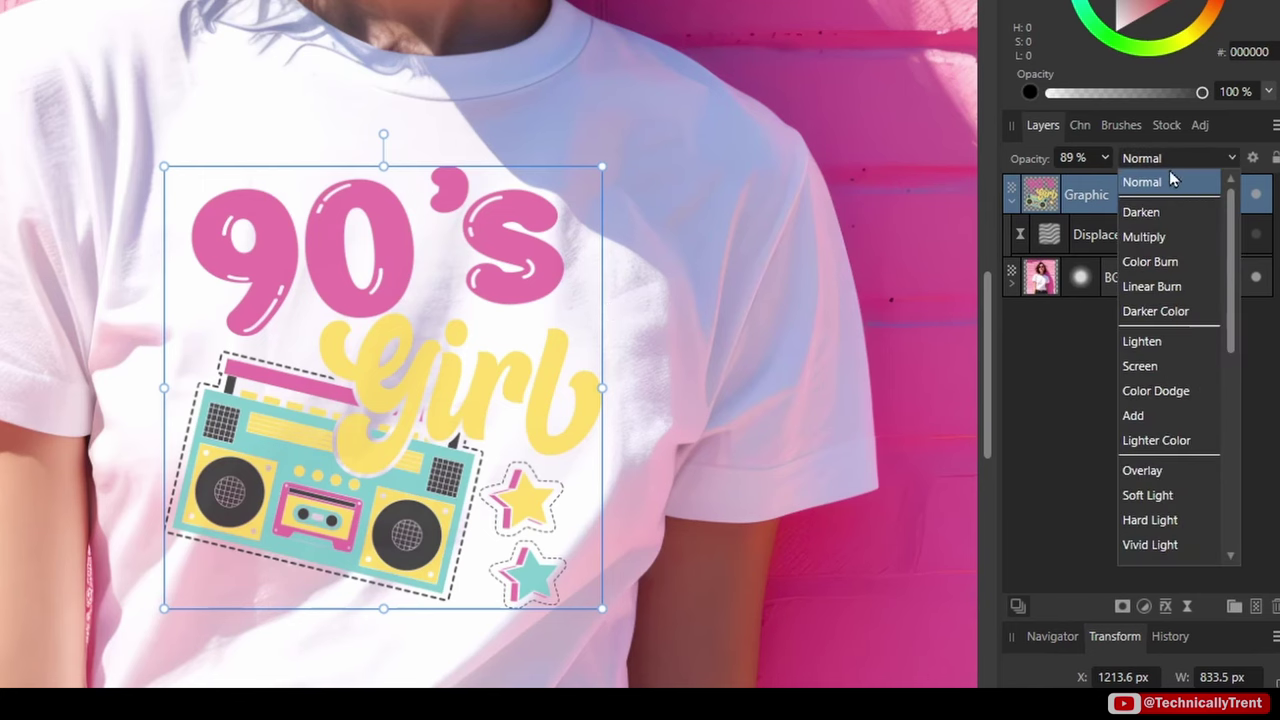
left_click(1169, 236)
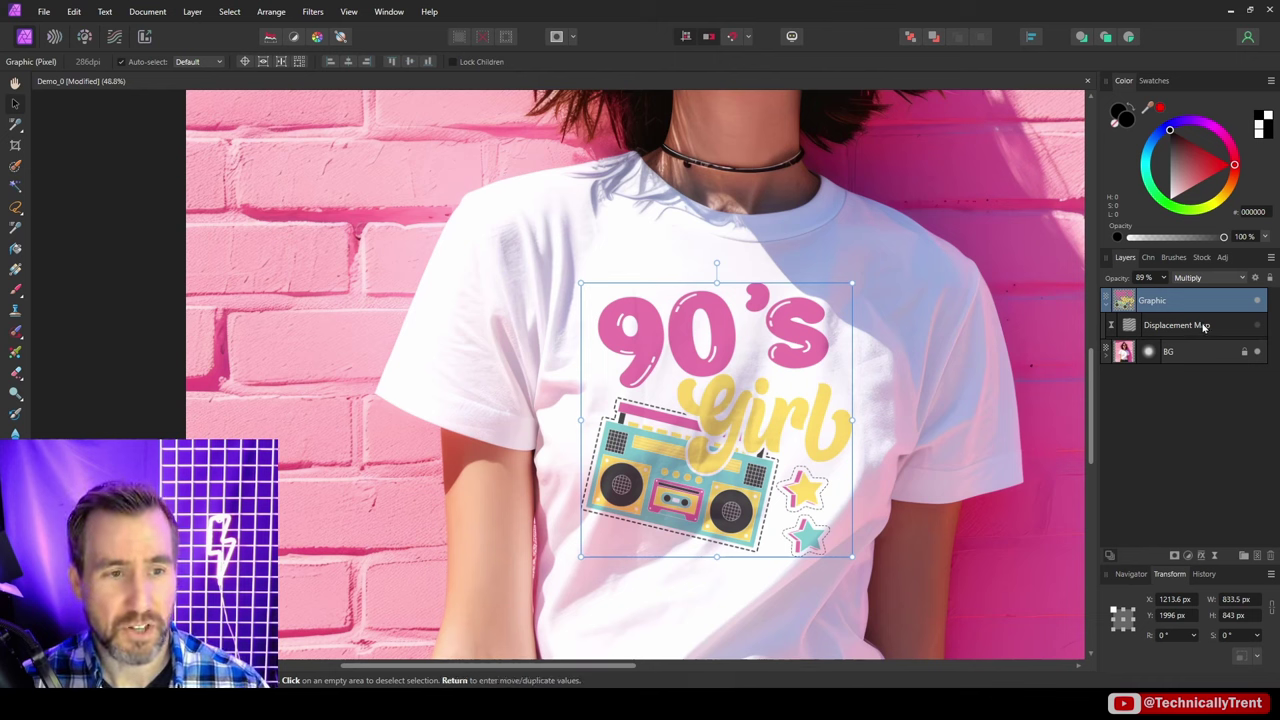
Toggle the Displacement Map layer to compare the warped and flat print, then move the graphic higher.
left_click(1258, 329)
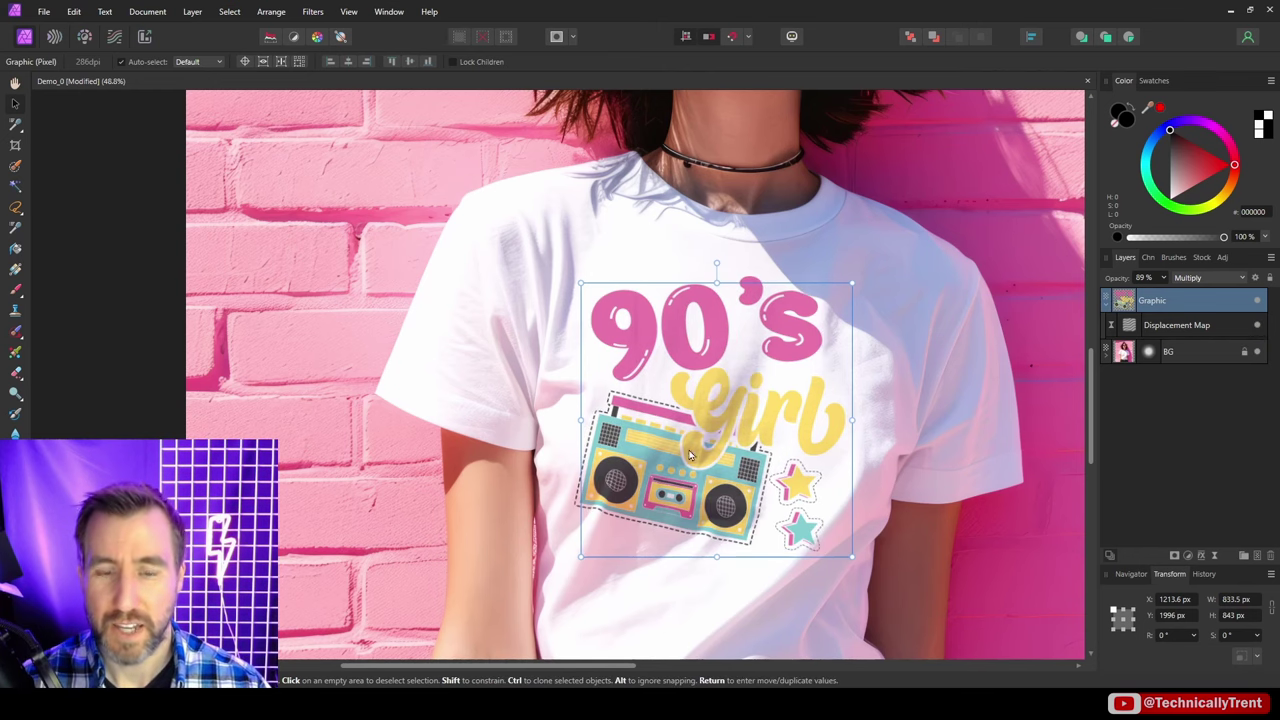
scroll(674, 446, "up", 2)
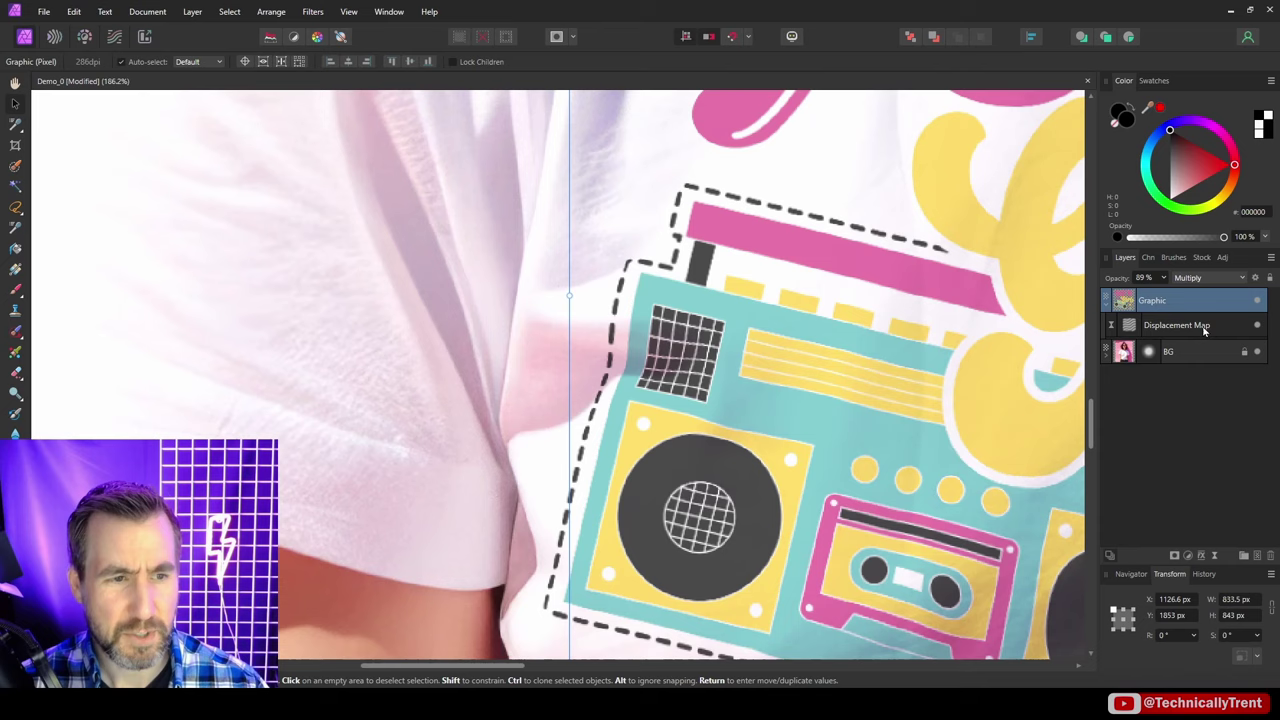
left_click(1257, 330)
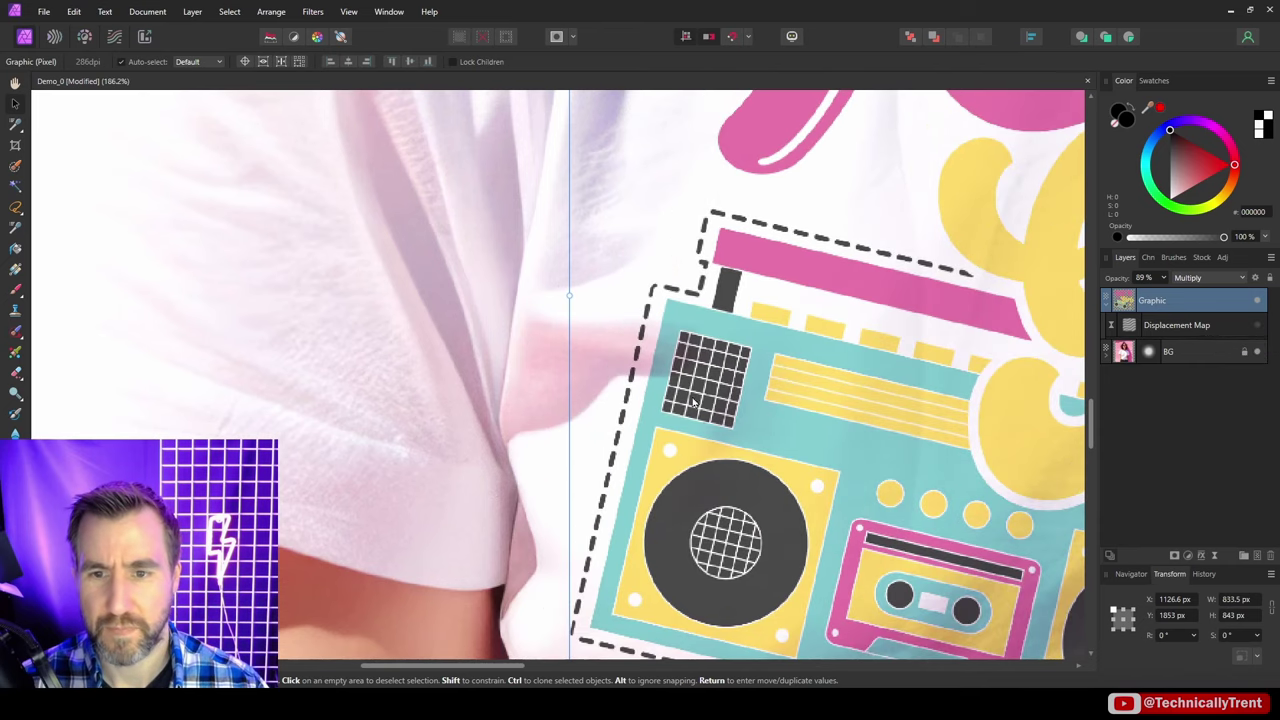
left_click_drag(690, 431, 689, 343)
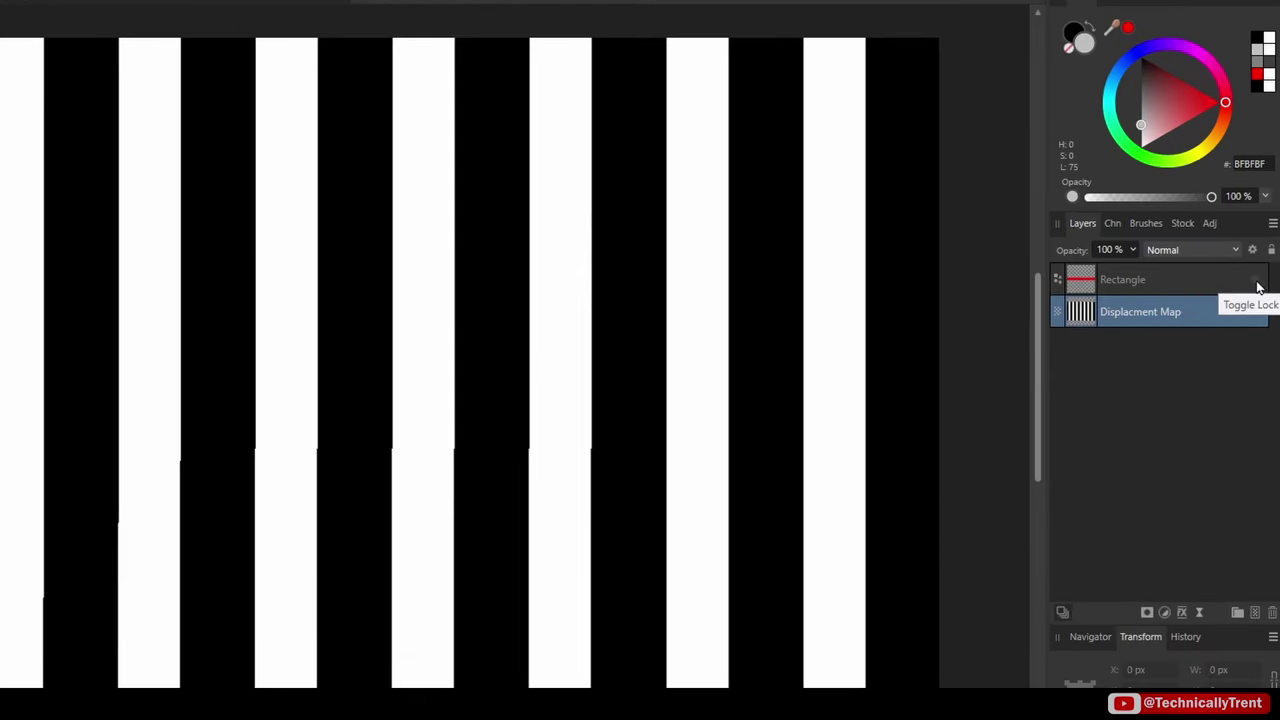
Show the red Rectangle bar over the stripes in the Demo_1 document.
left_click(1255, 279)
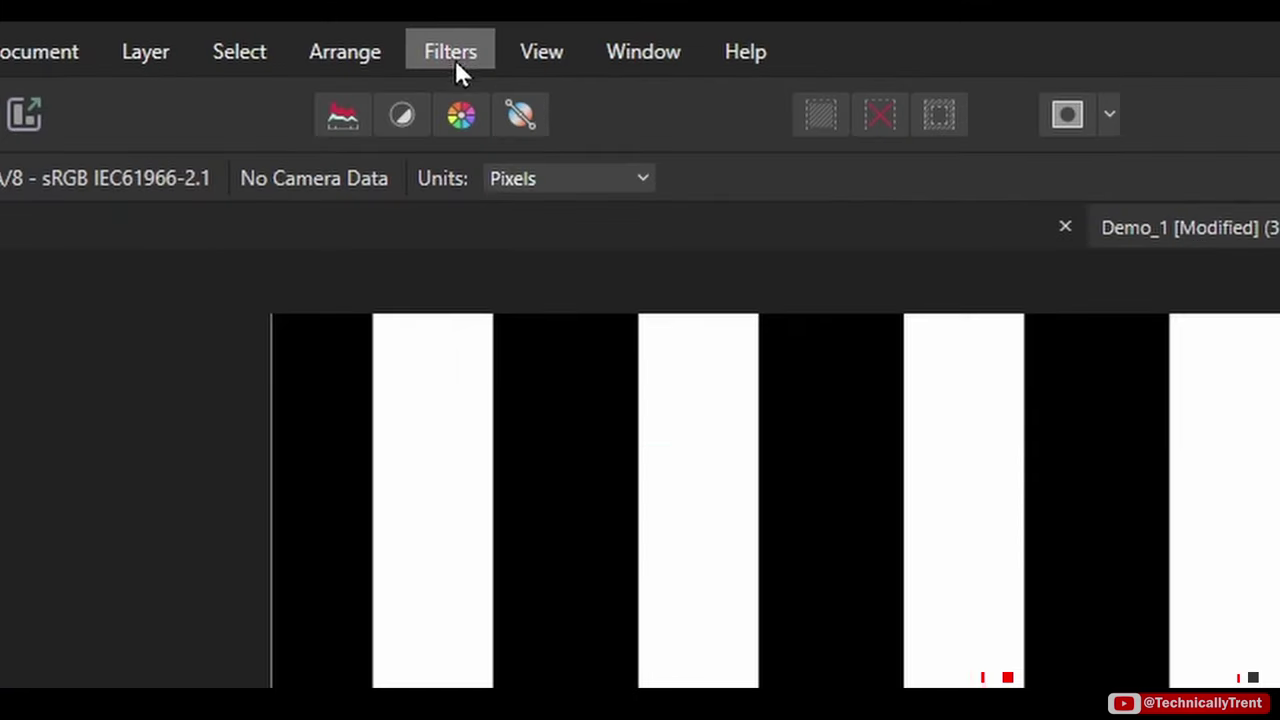
left_click(314, 13)
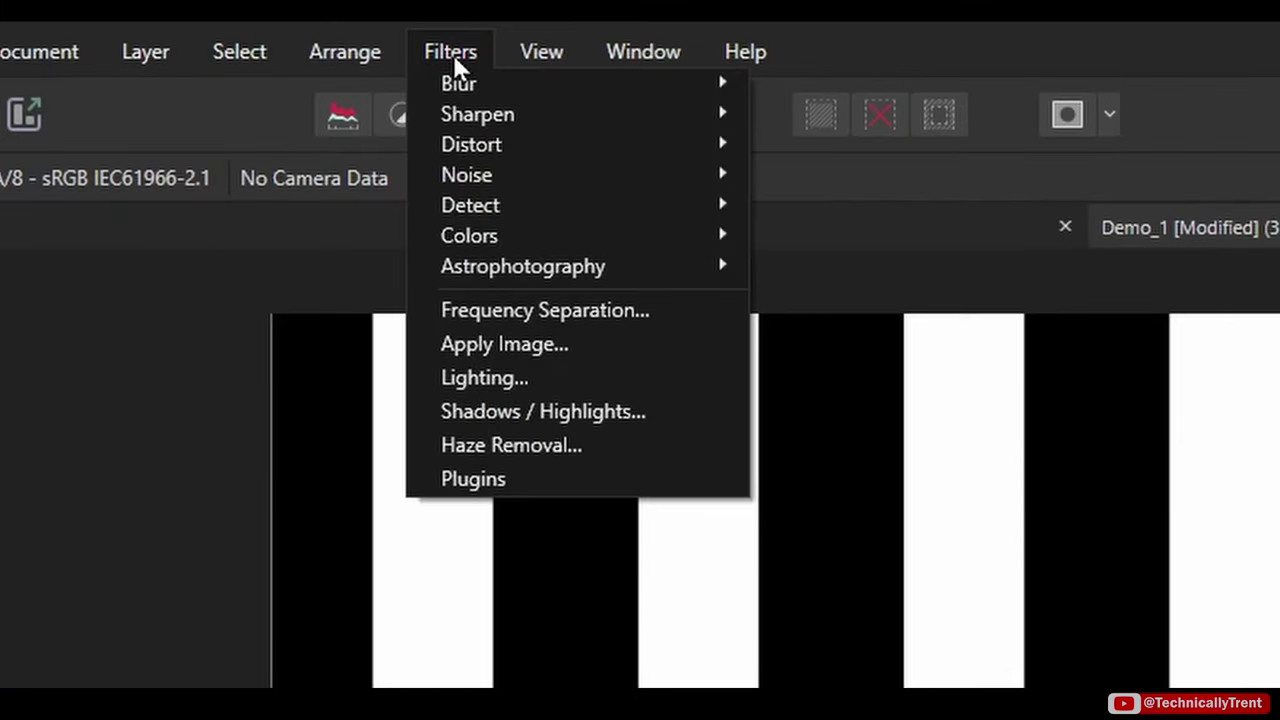
mouse_move(490, 145)
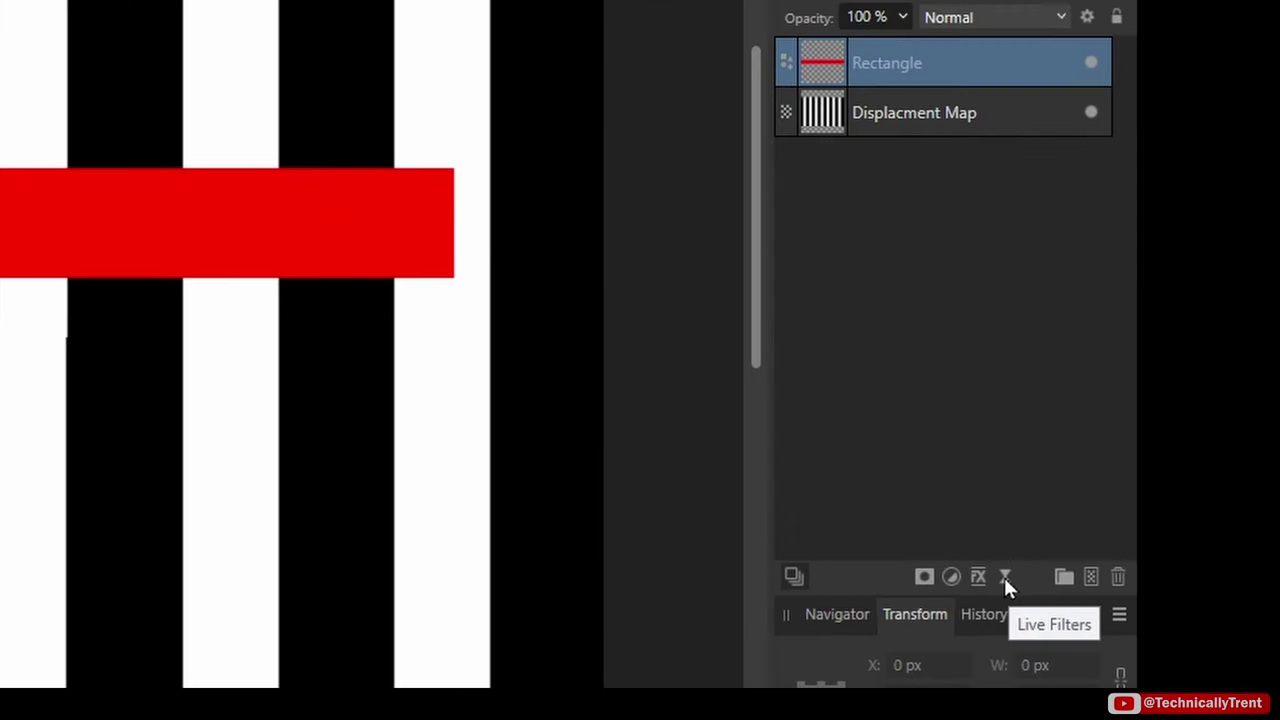
Add a Live Displace filter to the red rectangle, using the striped layer beneath as its map.
left_click(1215, 556)
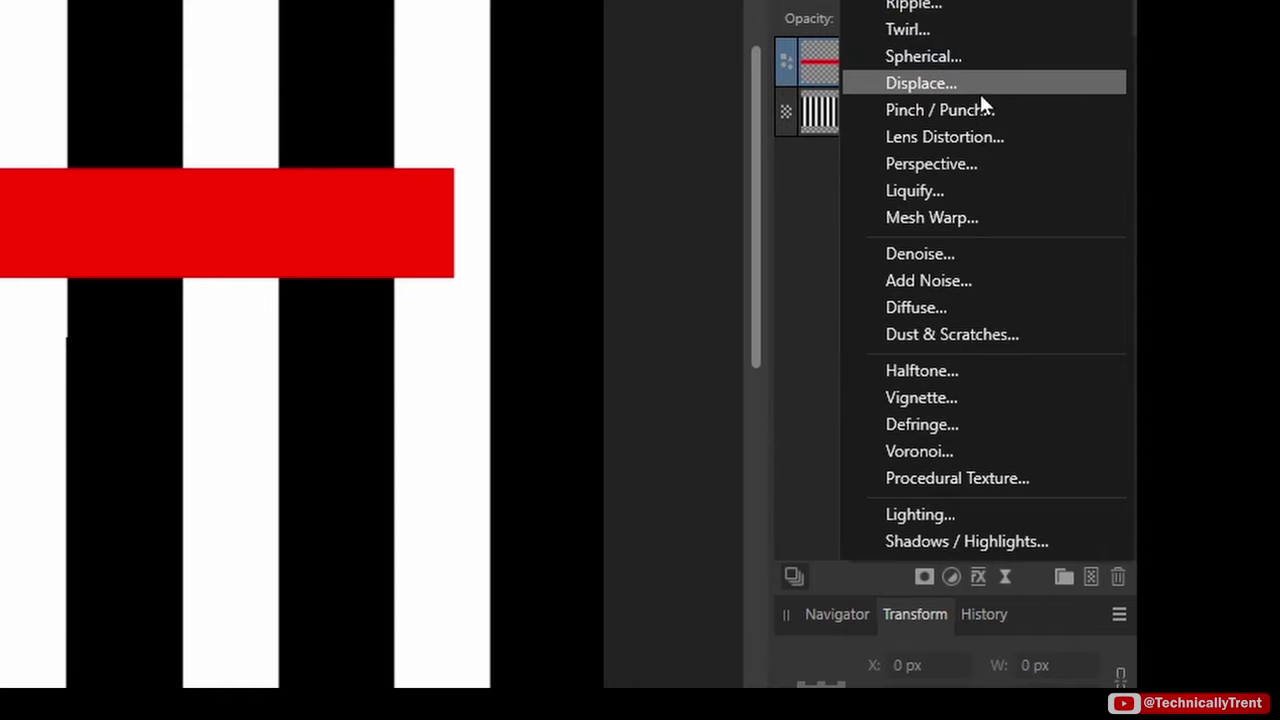
left_click(980, 91)
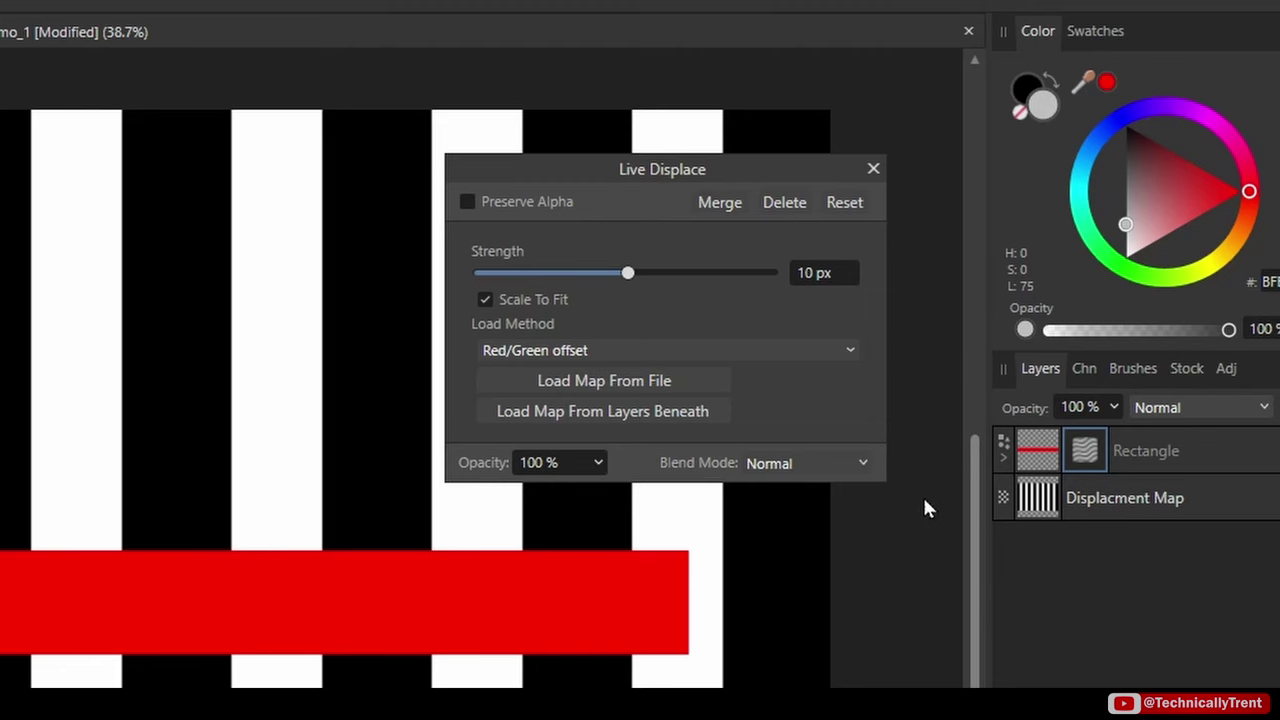
left_click(608, 411)
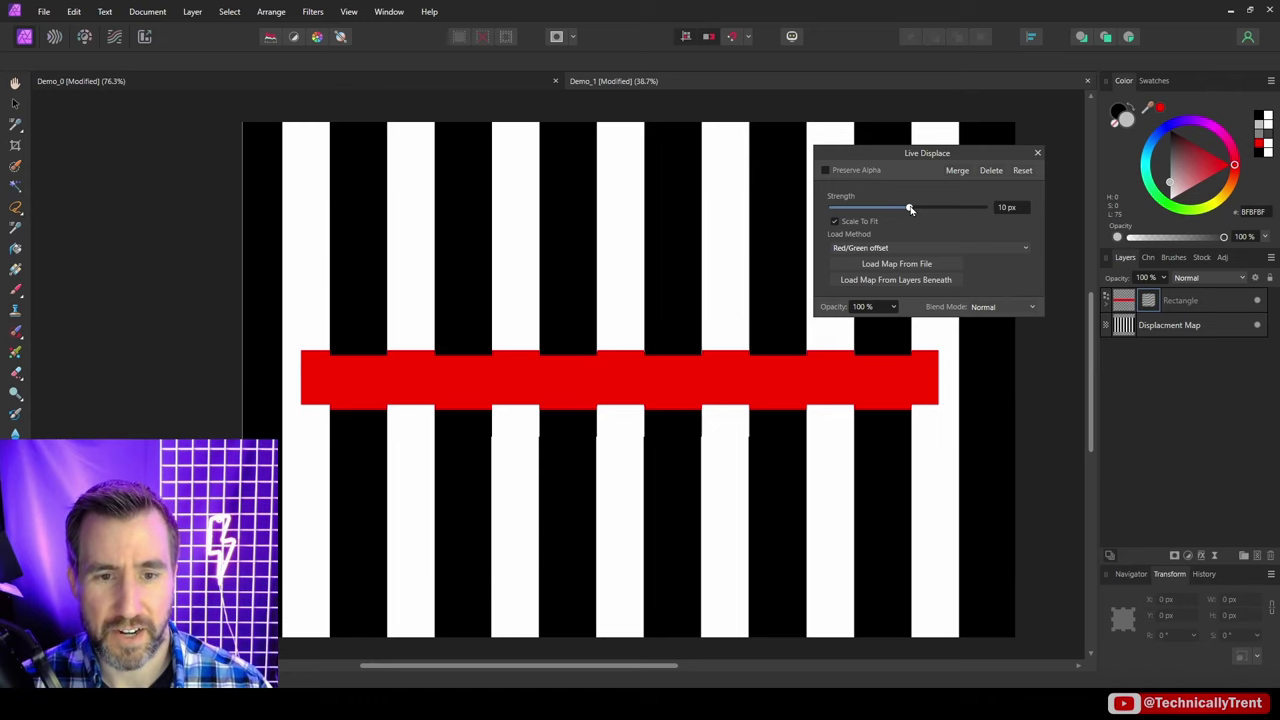
Try several displacement strengths, then settle Strength at about 44.5 px.
left_click_drag(910, 208, 938, 219)
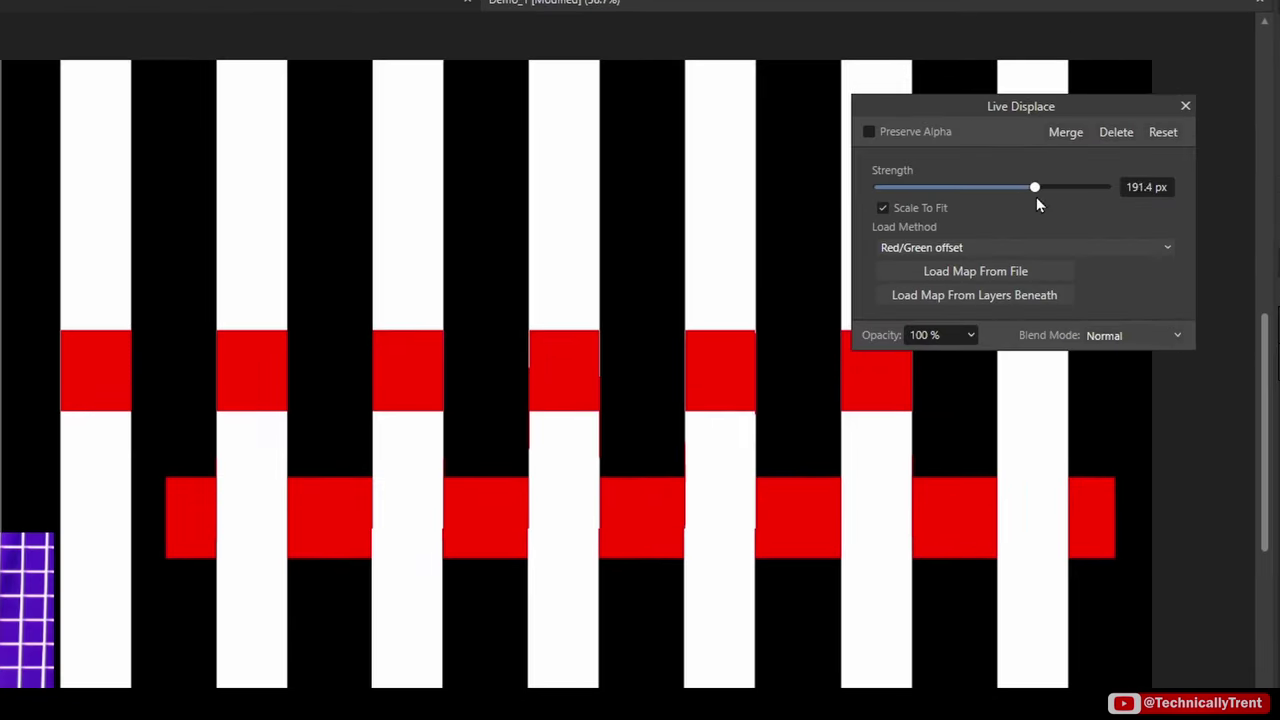
left_click_drag(1036, 198, 1000, 190)
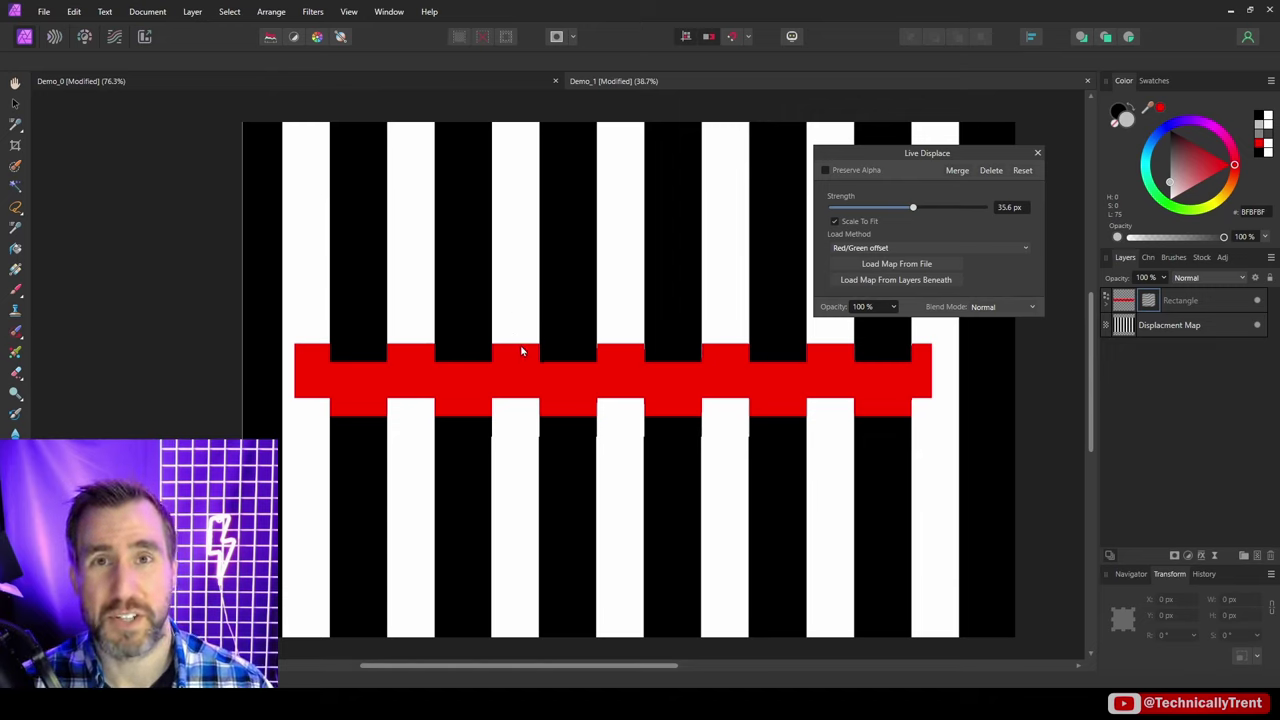
left_click_drag(913, 210, 925, 208)
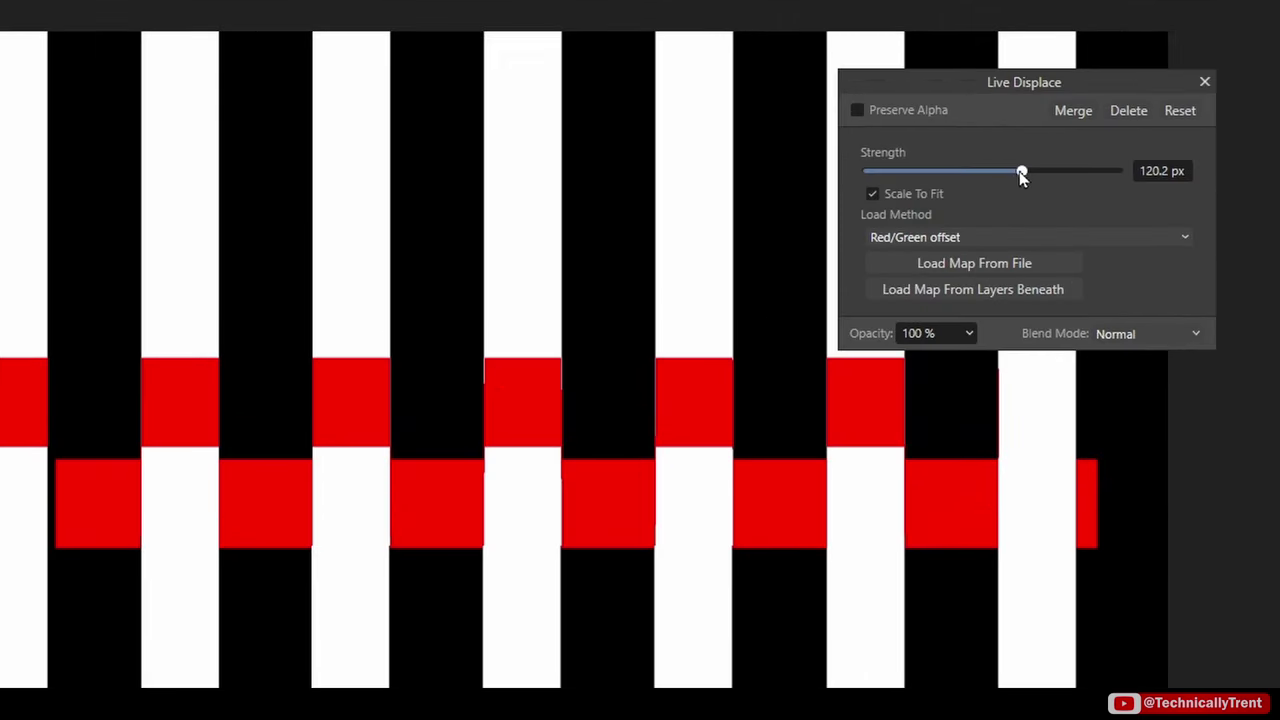
left_click_drag(1019, 171, 1045, 177)
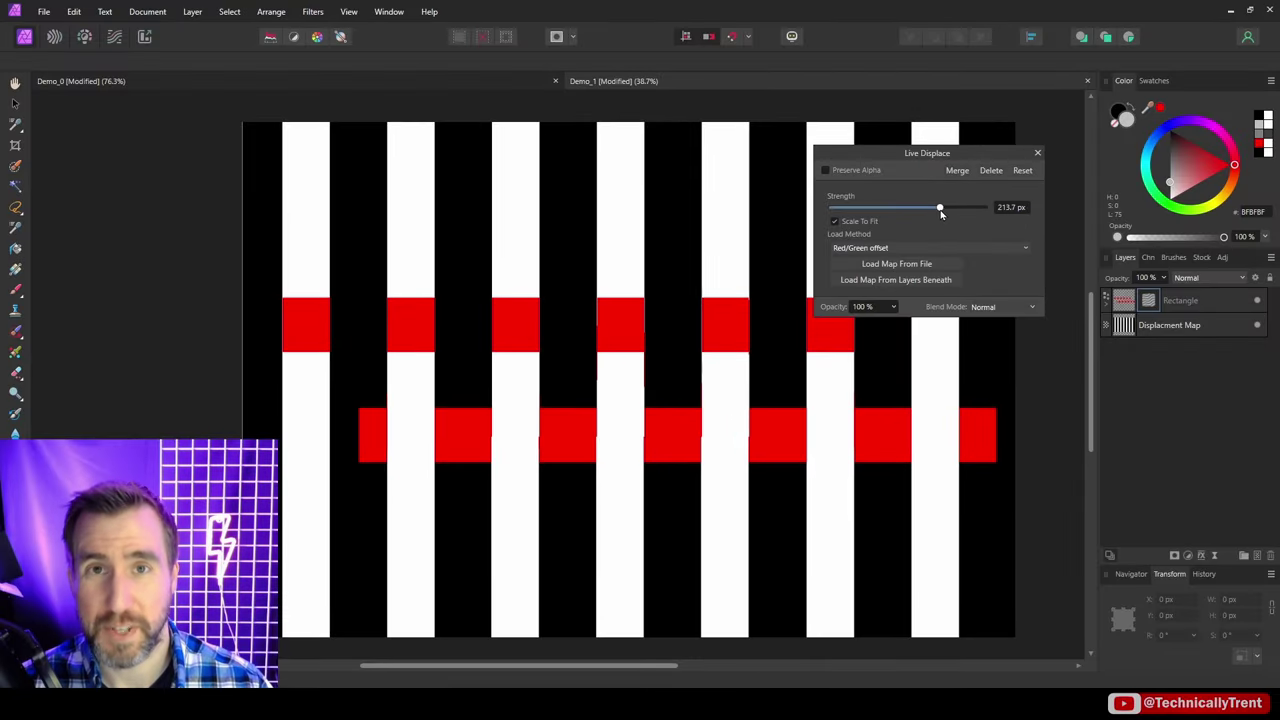
left_click_drag(940, 213, 934, 213)
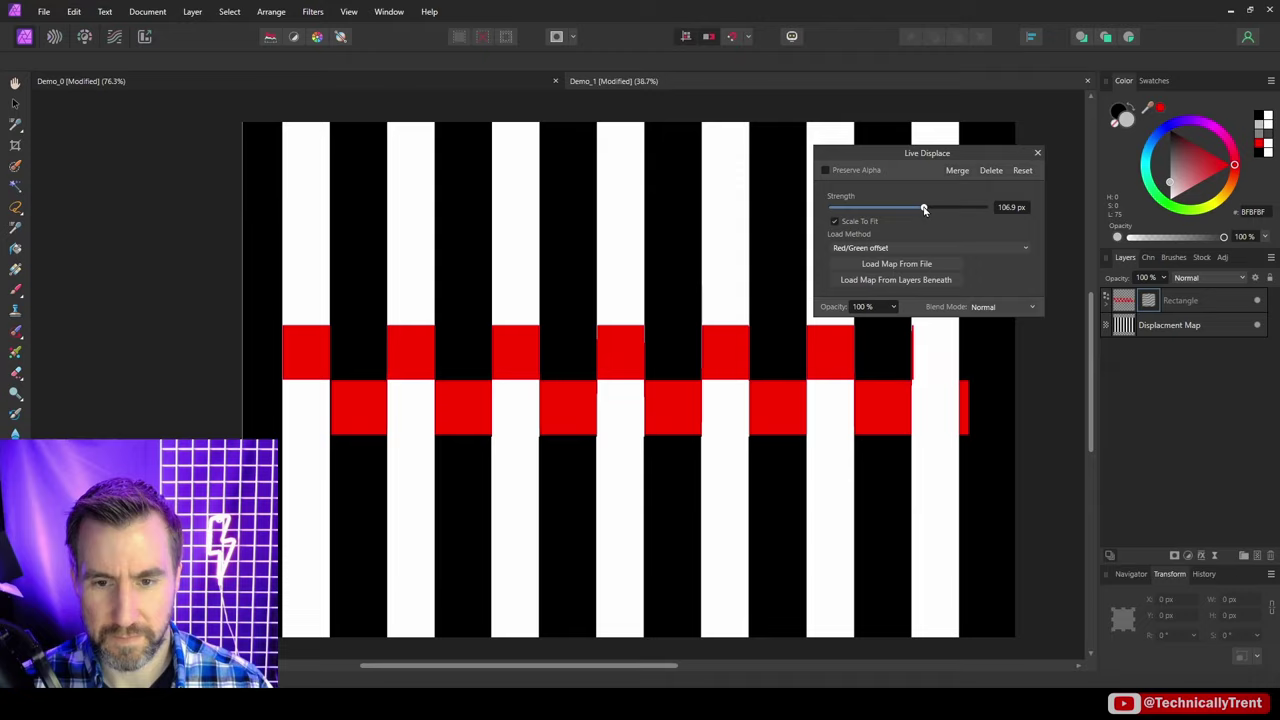
left_click_drag(924, 209, 870, 209)
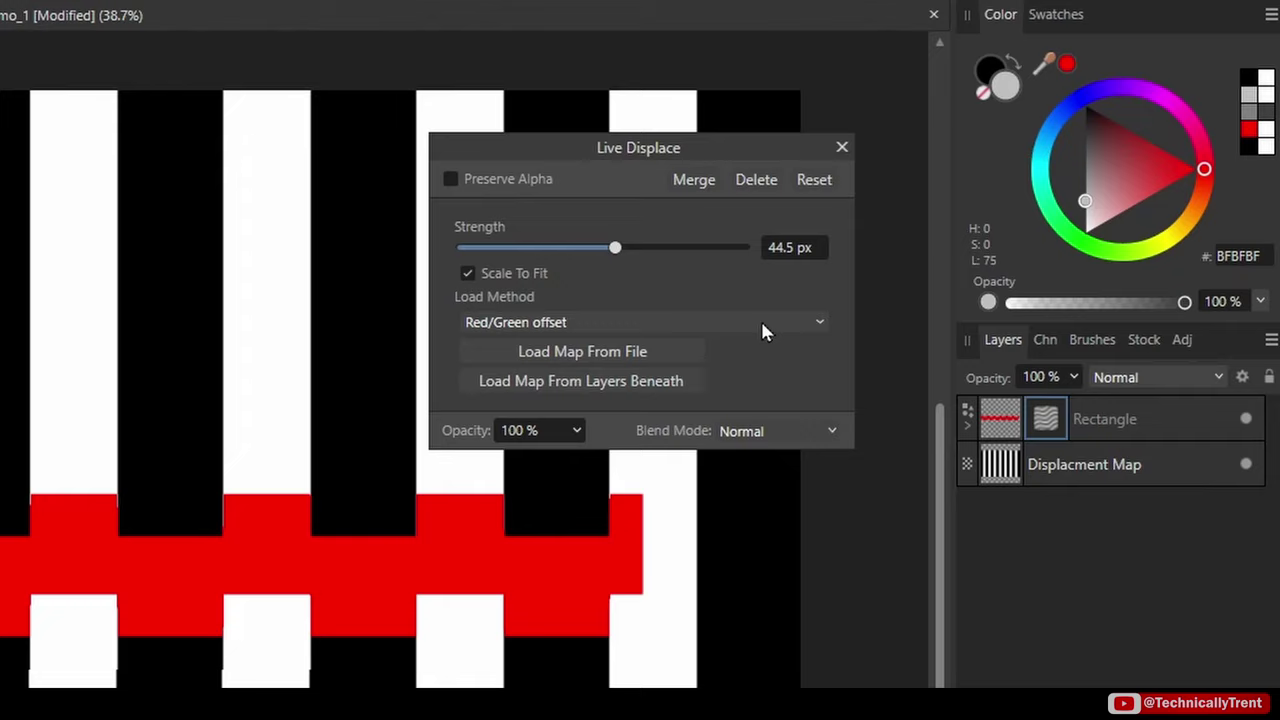
Confirm the Load Method stays on Red/Green offset.
left_click(993, 246)
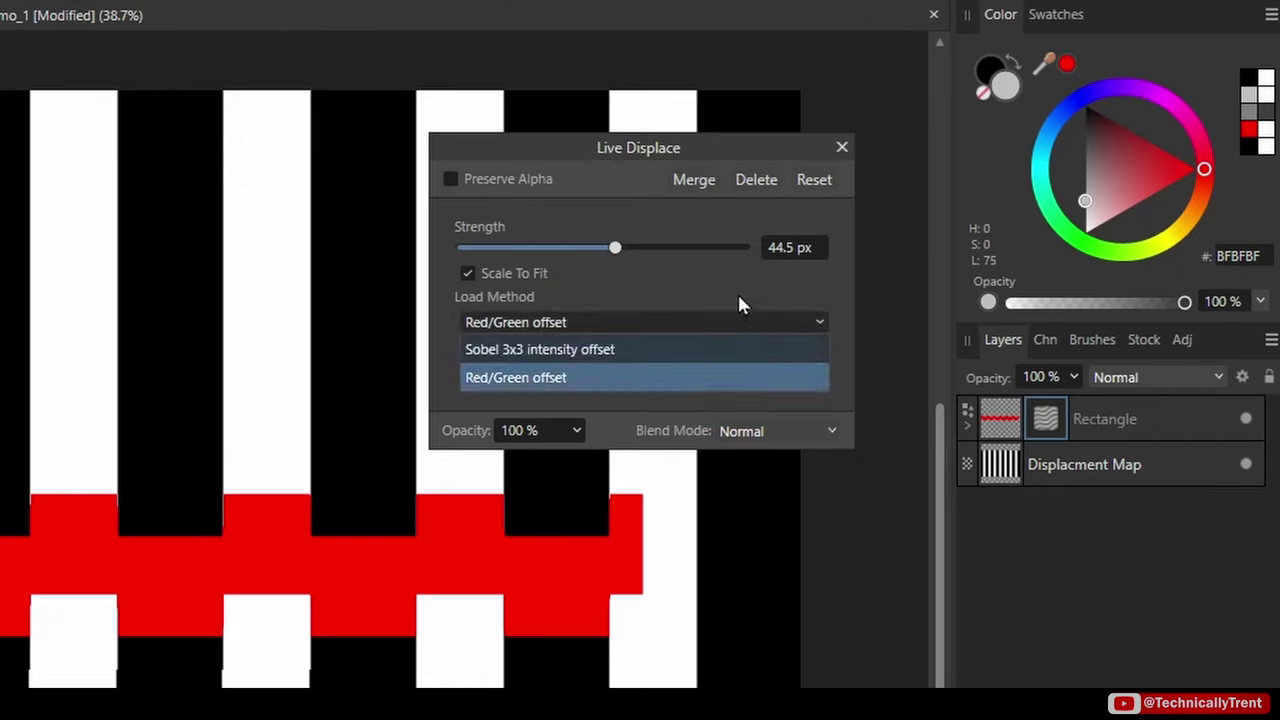
left_click(738, 297)
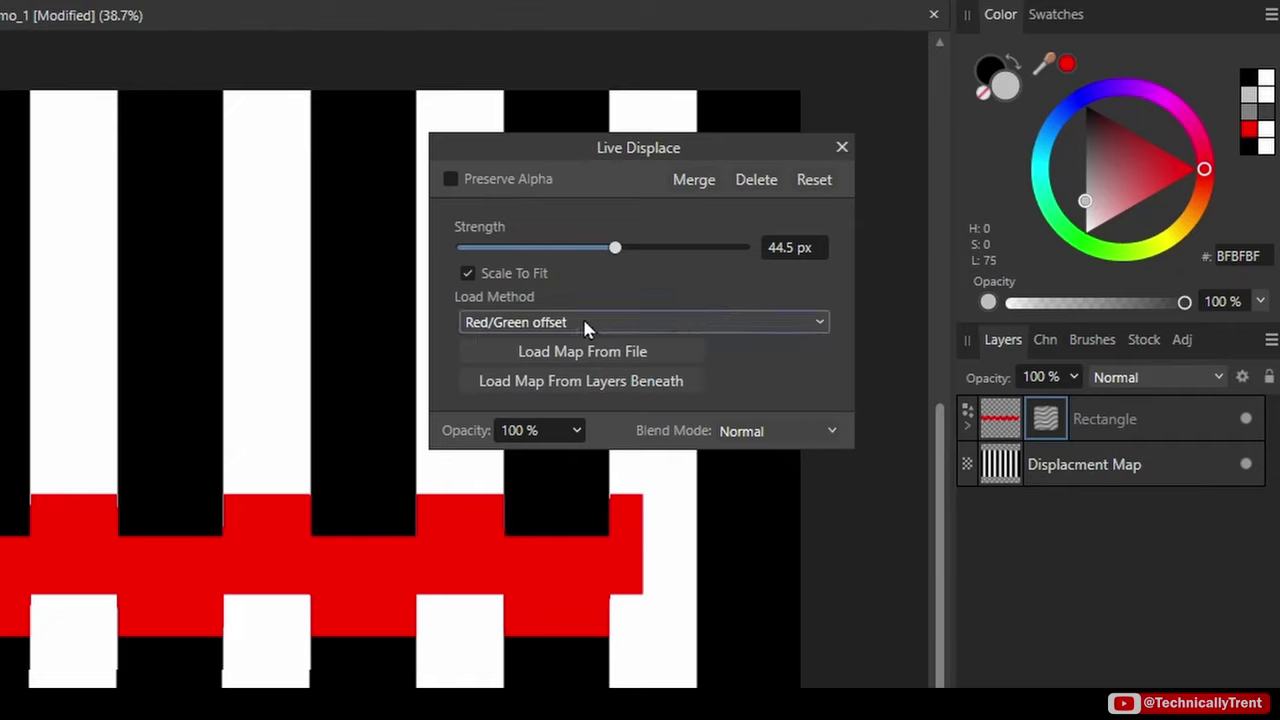
left_click(586, 324)
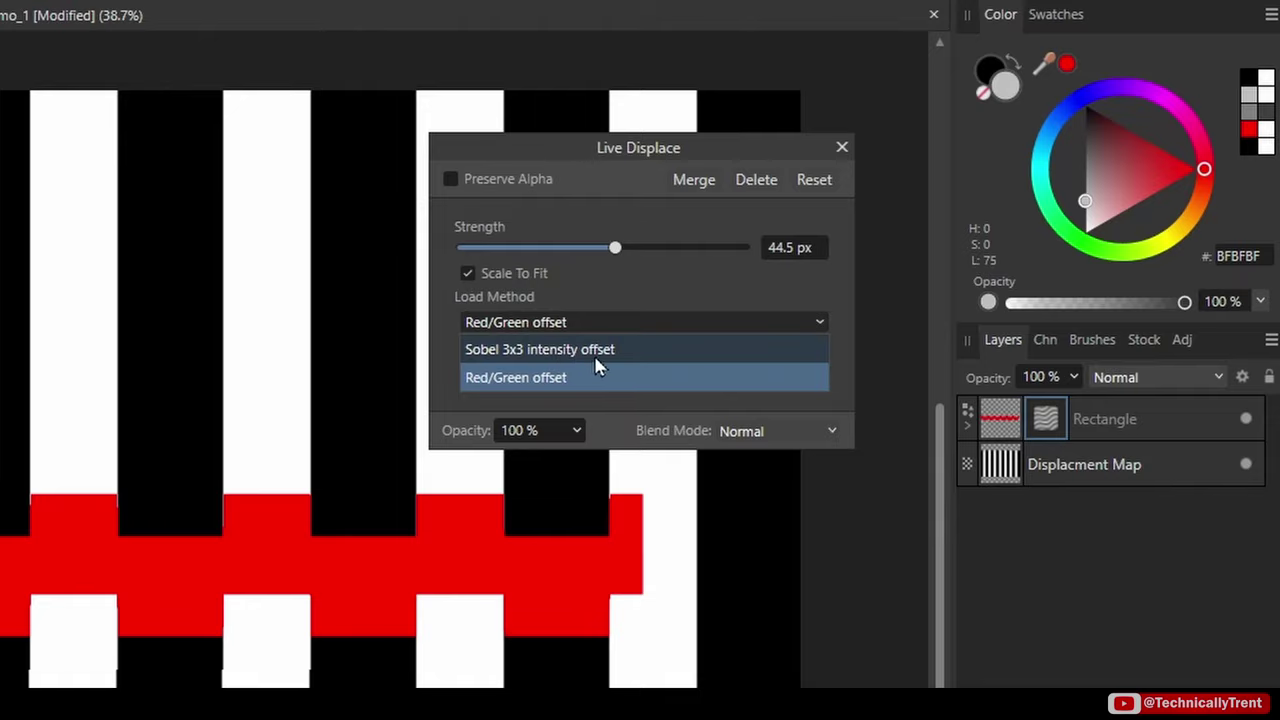
left_click(515, 324)
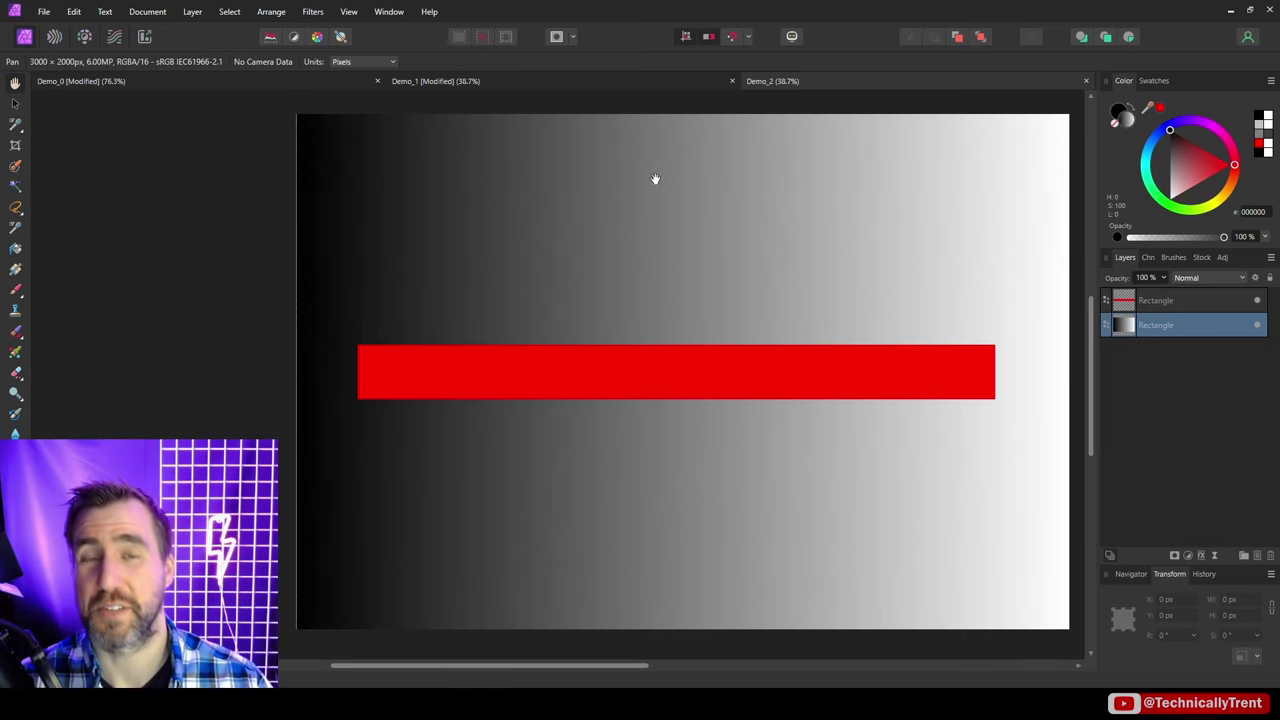
Add a Live Displace filter to the red bar, mapped from the gradient layer beneath.
left_click(1153, 300)
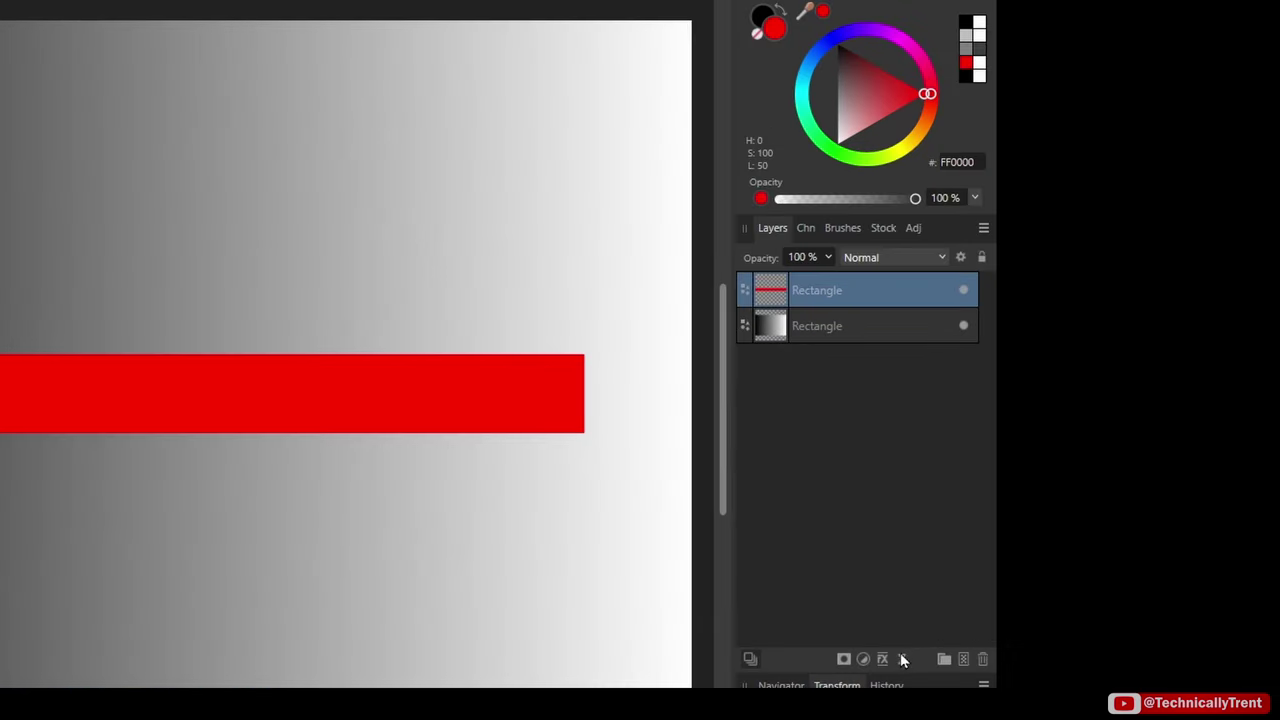
left_click(902, 660)
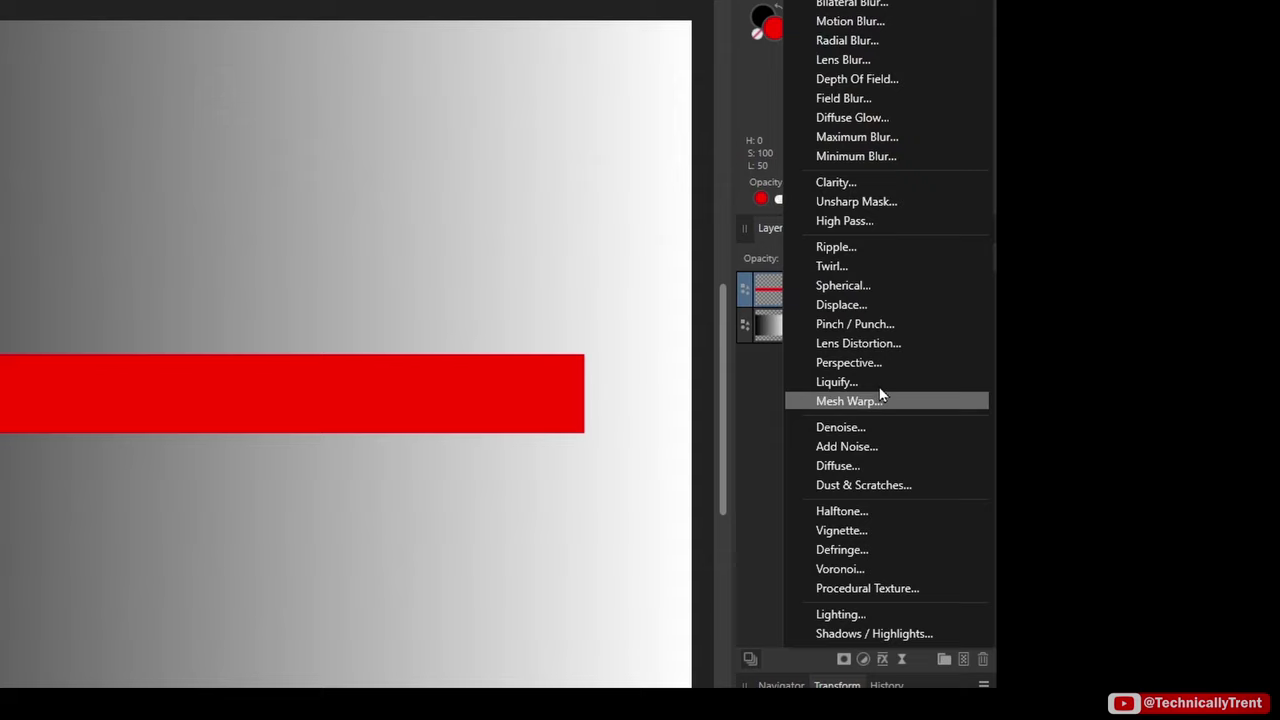
left_click(873, 306)
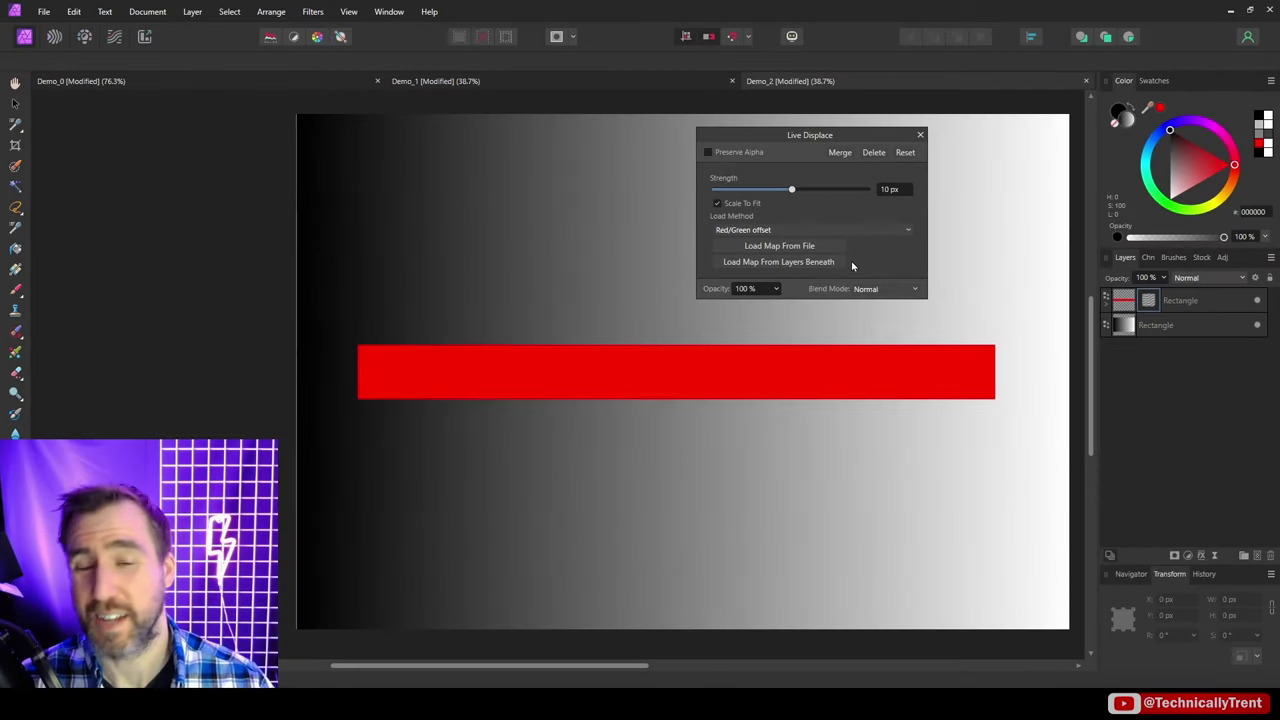
left_click(800, 262)
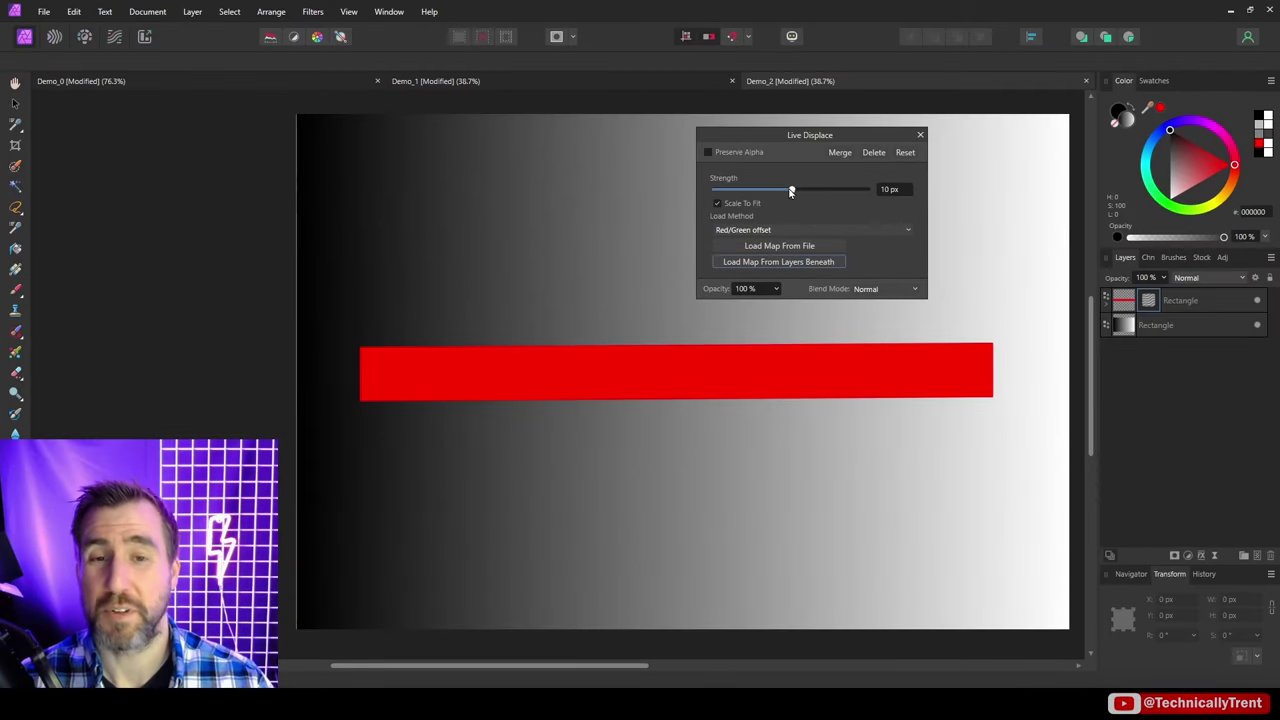
Raise Strength to about 209 px so the bar tilts, then compare with the displacement toggled.
left_click_drag(791, 190, 871, 150)
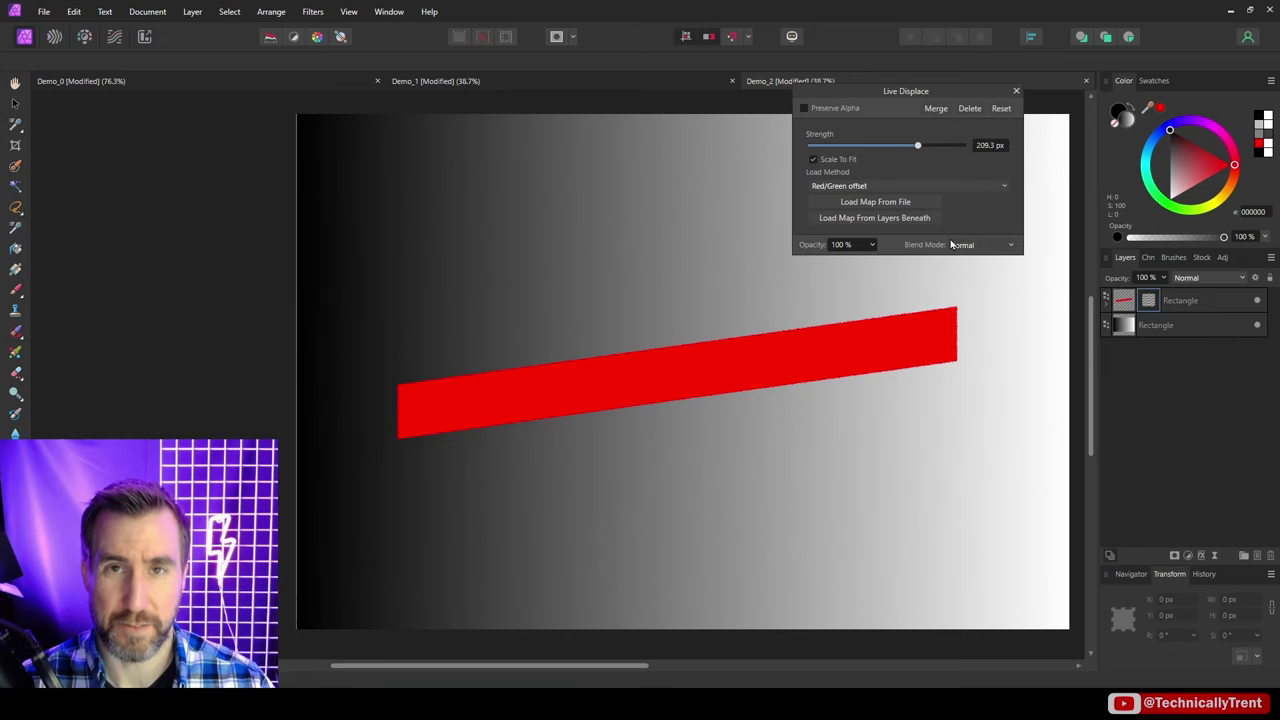
left_click(1015, 92)
left_click(1148, 300)
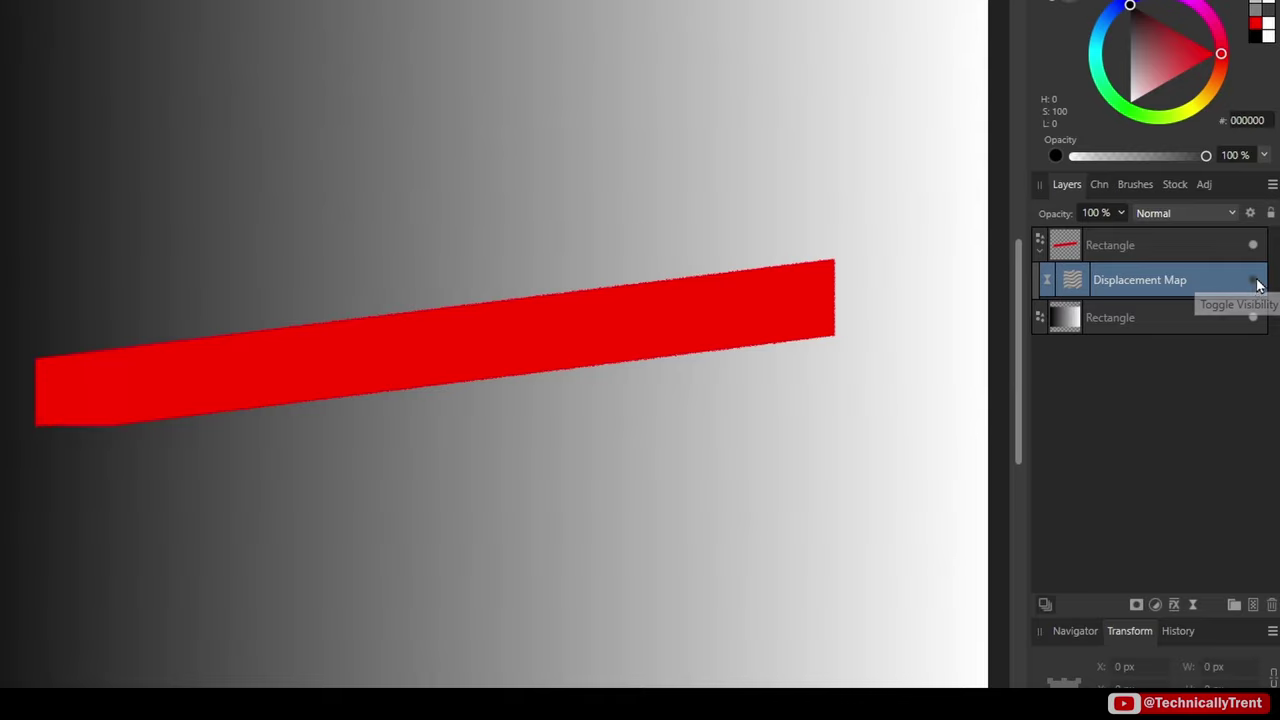
left_click(1256, 326)
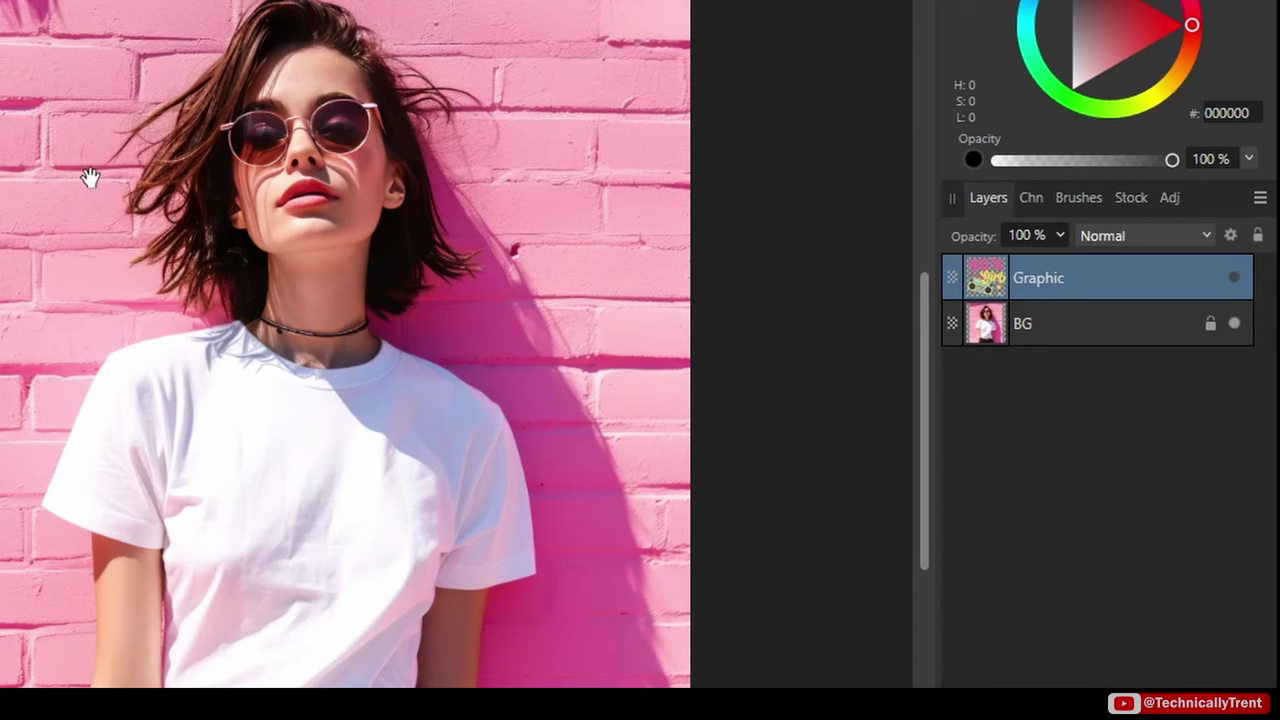
Show the 90's Girl Graphic layer on the Demo_0 mockup and zoom in.
left_click(1235, 278)
key("ctrl+plus")
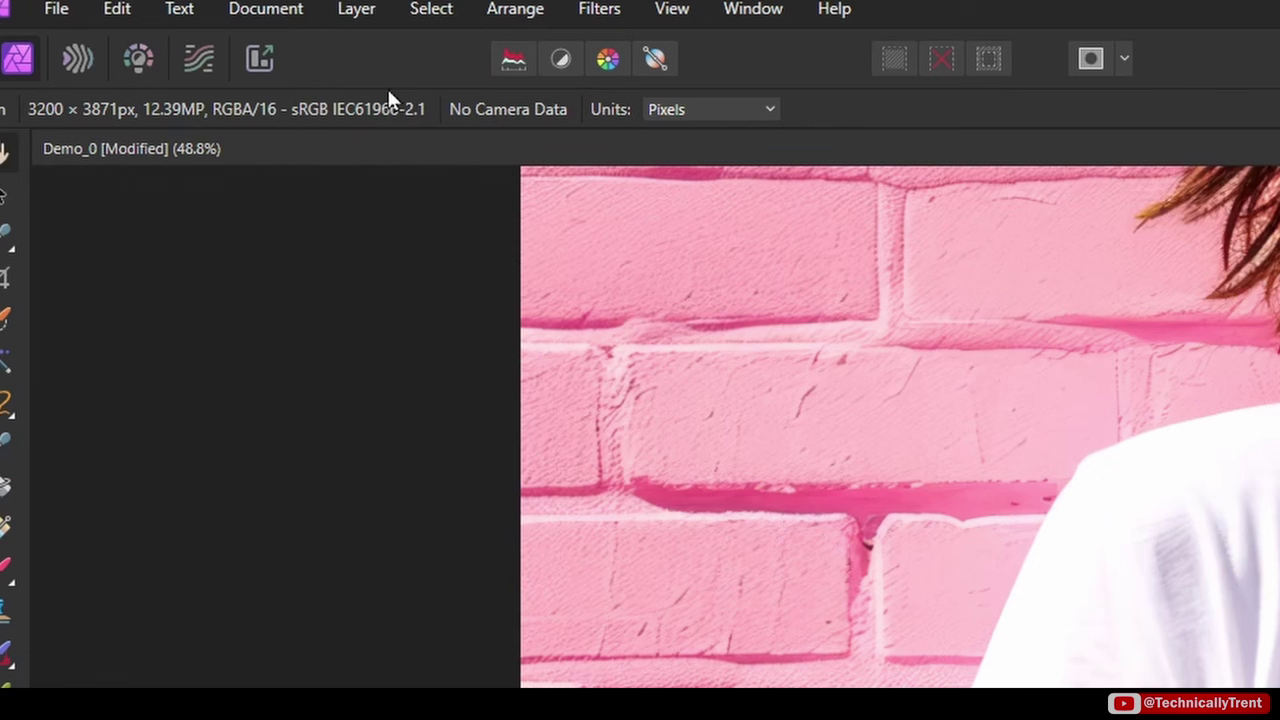
left_click(150, 11)
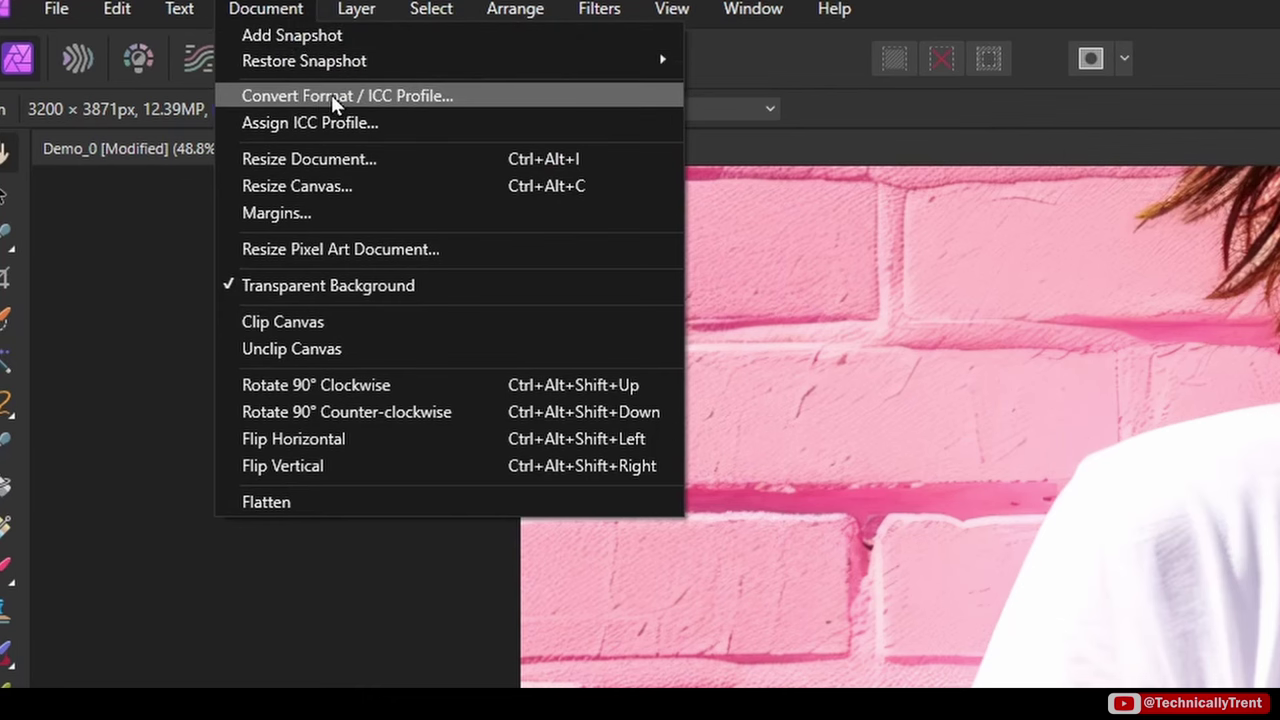
left_click(377, 97)
left_click(462, 176)
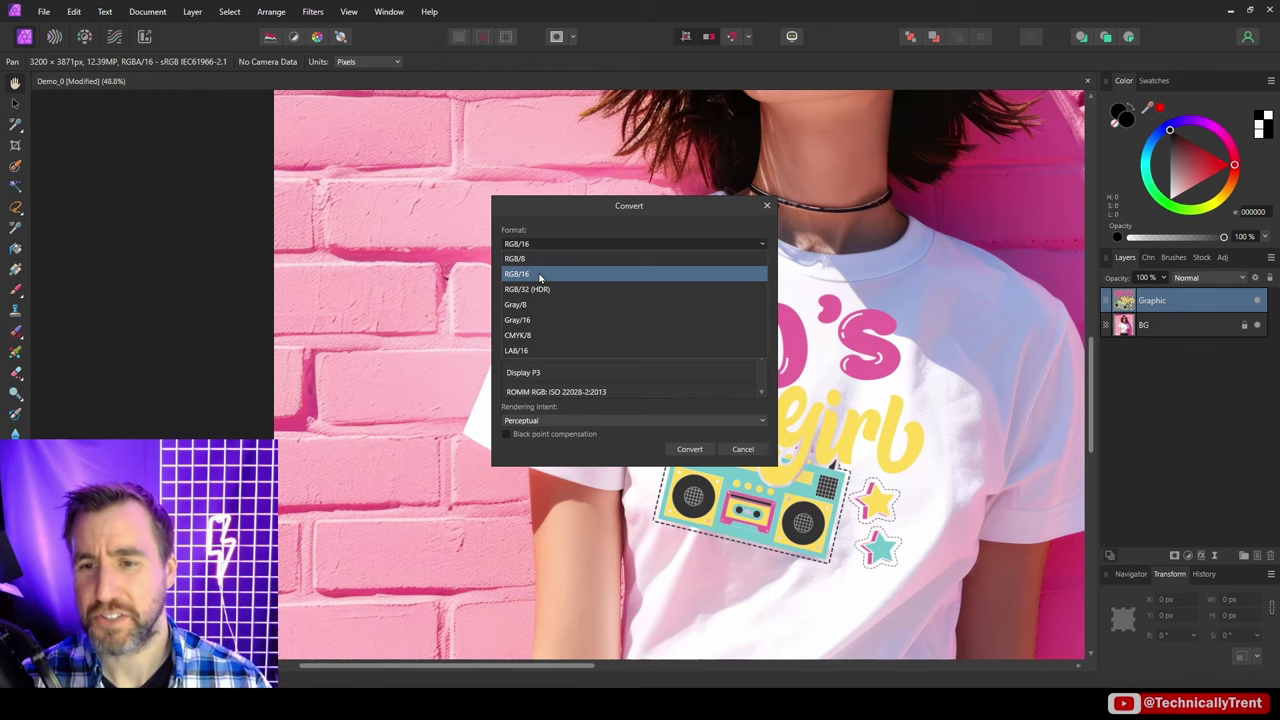
left_click(476, 234)
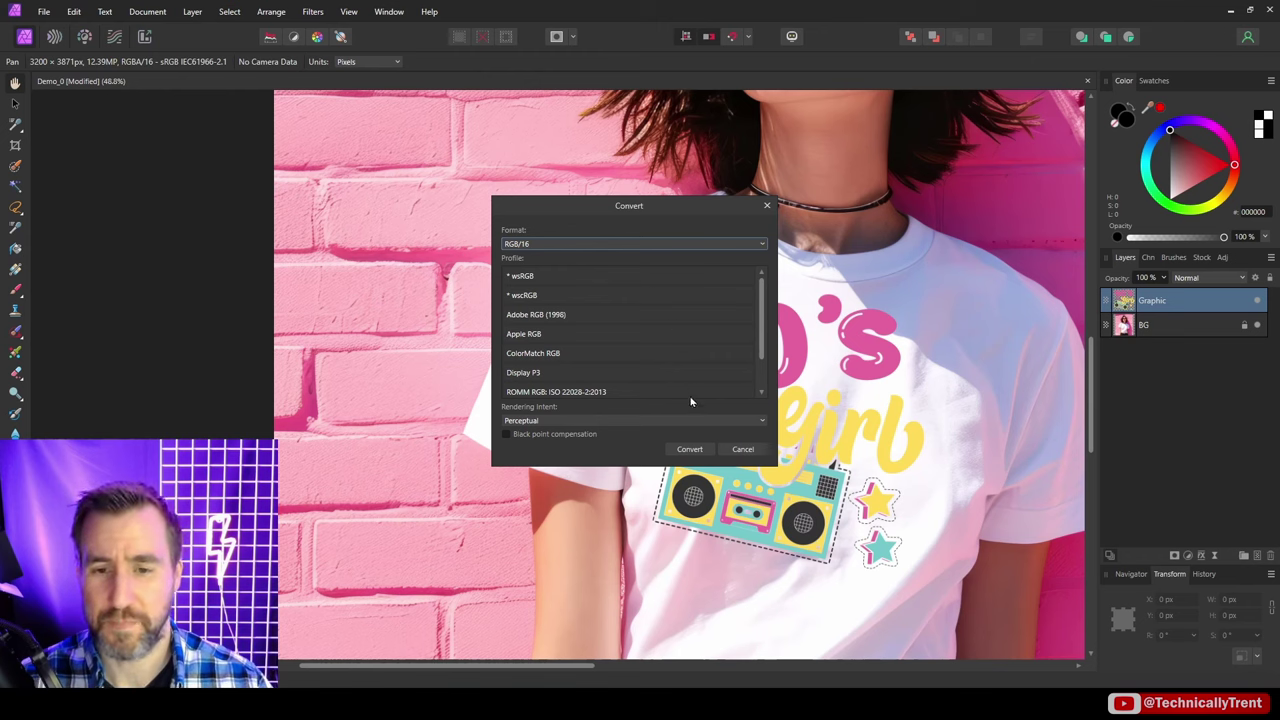
Add a live Gaussian Blur with 10 px radius to the BG photo.
left_click(690, 450)
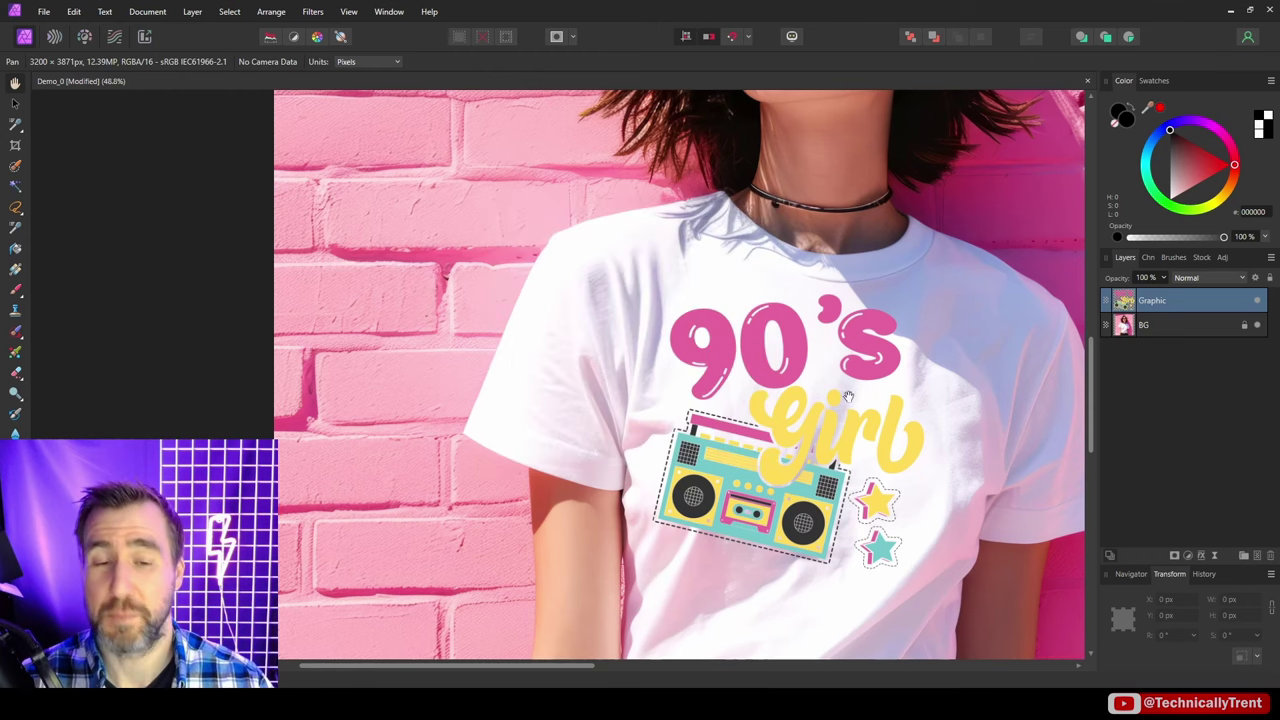
left_click_drag(741, 288, 661, 290)
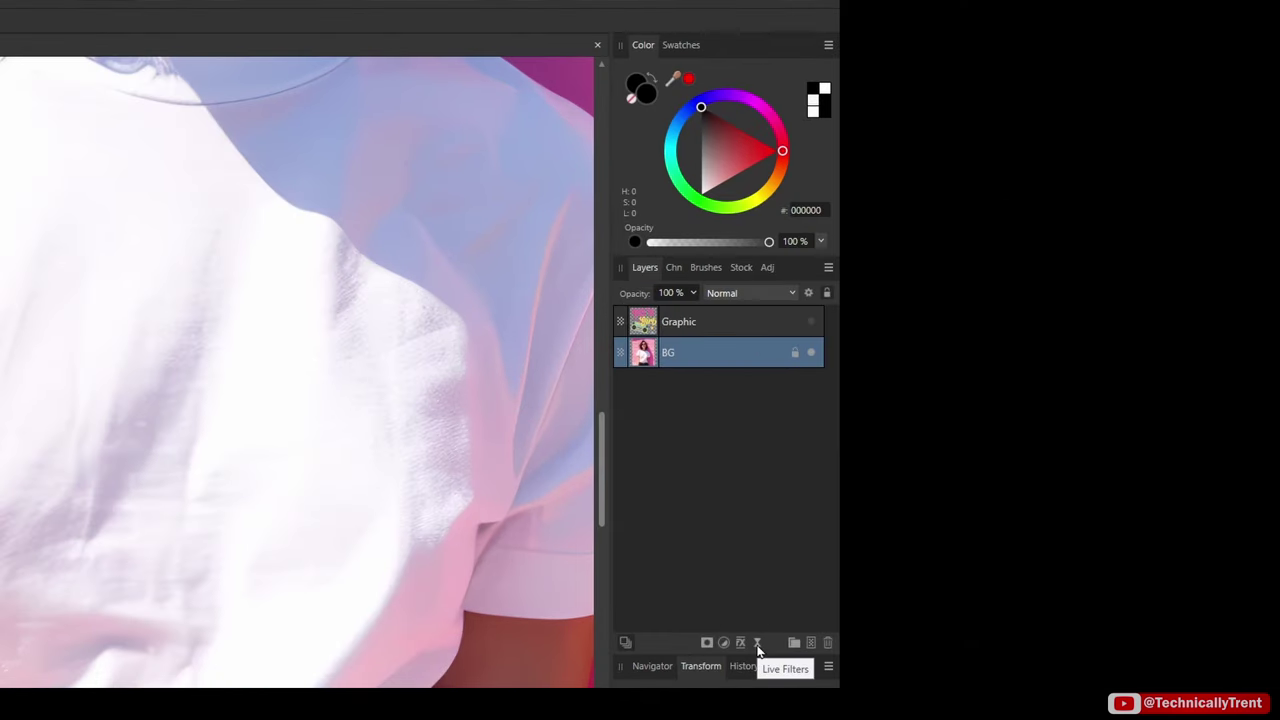
left_click(1215, 556)
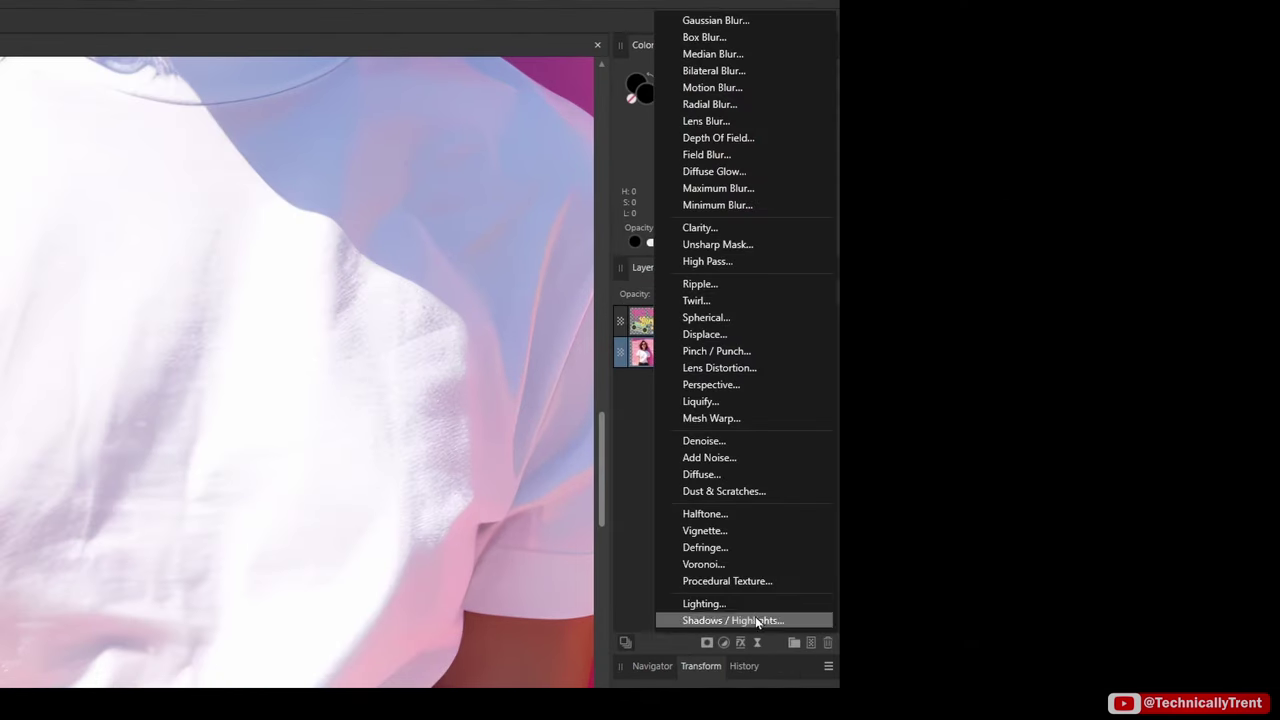
left_click(722, 22)
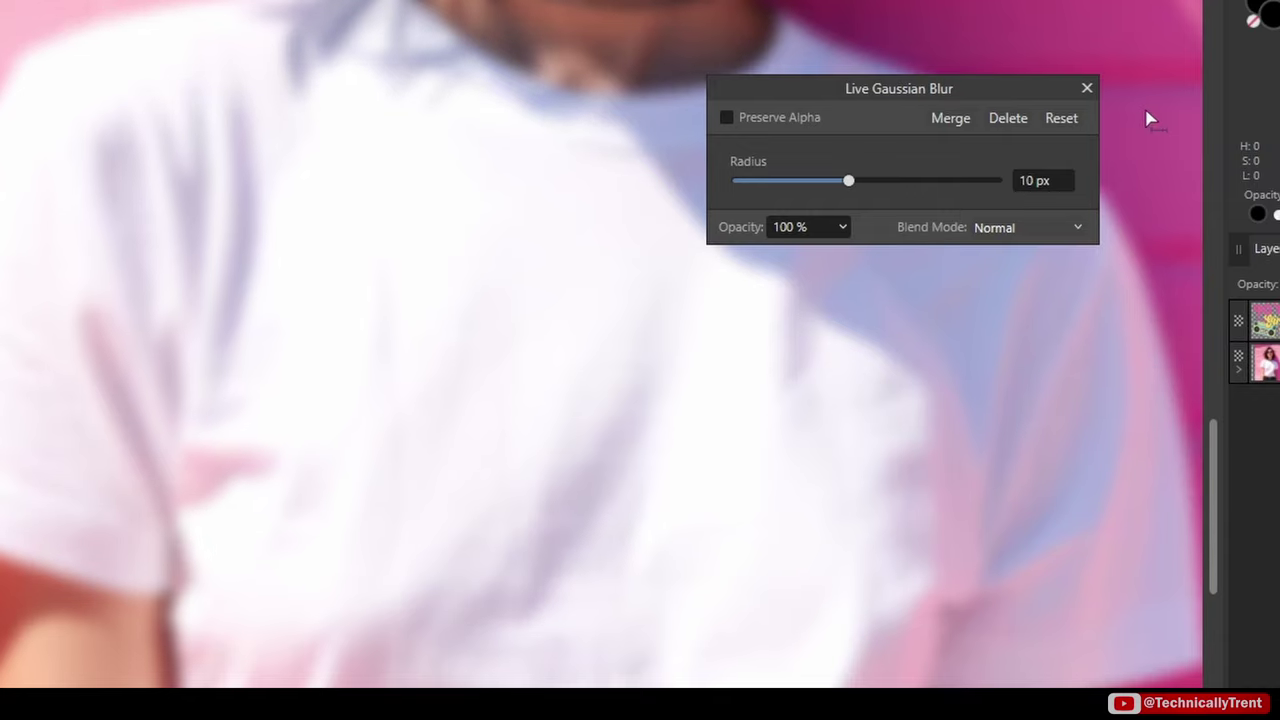
left_click(1087, 89)
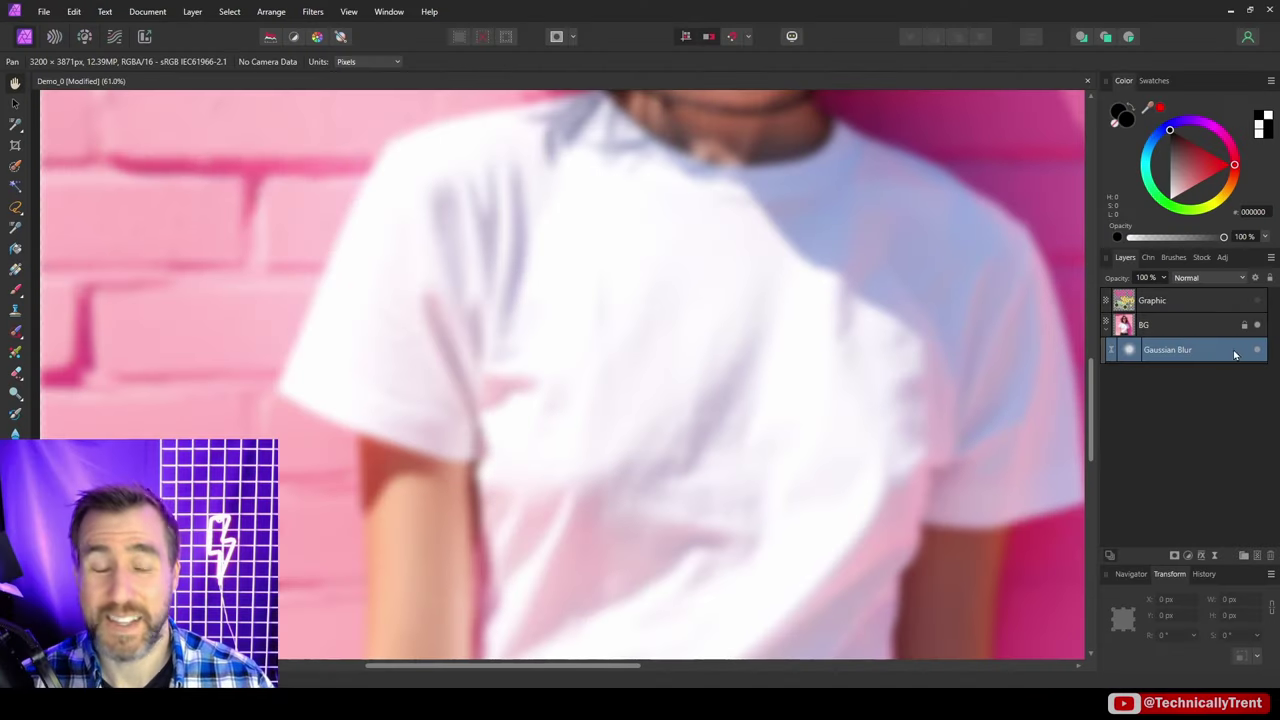
Compare the background with and without the blur, then unhide the 90's Girl graphic.
left_click(1258, 351)
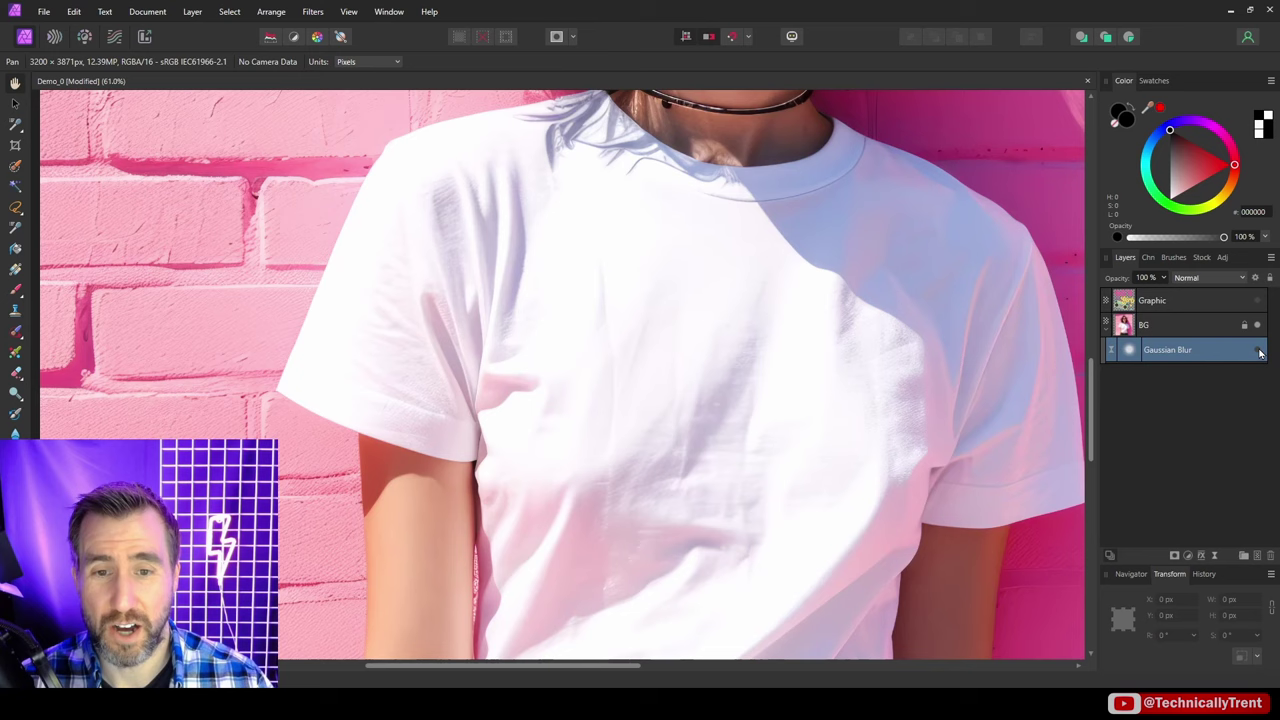
left_click(1258, 351)
left_click(1258, 351)
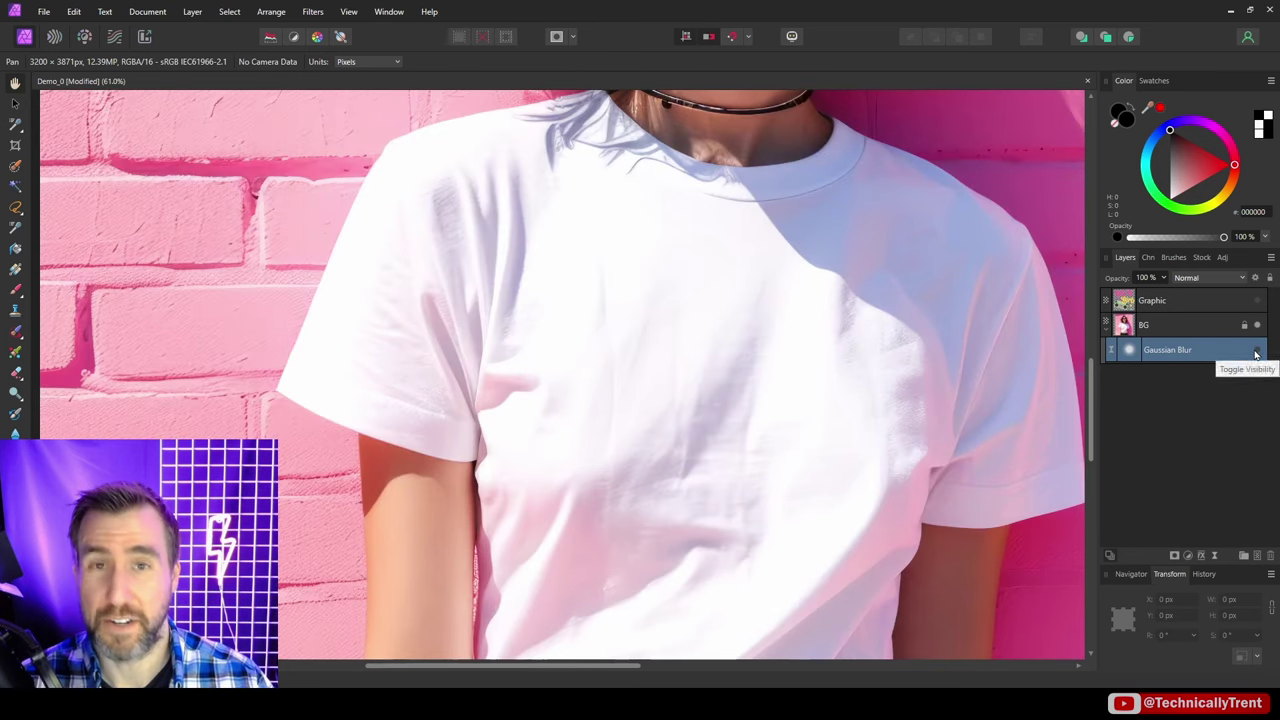
left_click(1258, 351)
left_click(1257, 301)
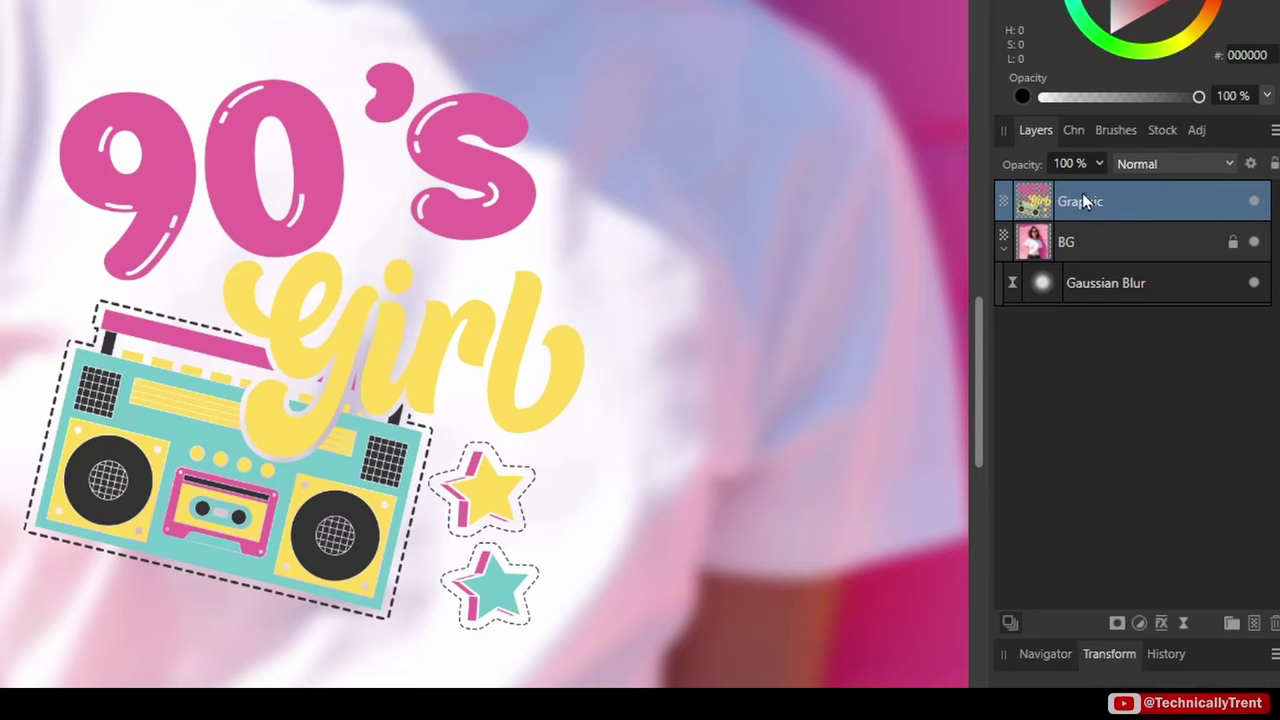
Add a Live Displace to the graphic, mapped from the layers beneath, at 45 px strength.
left_click(1183, 624)
left_click(1134, 216)
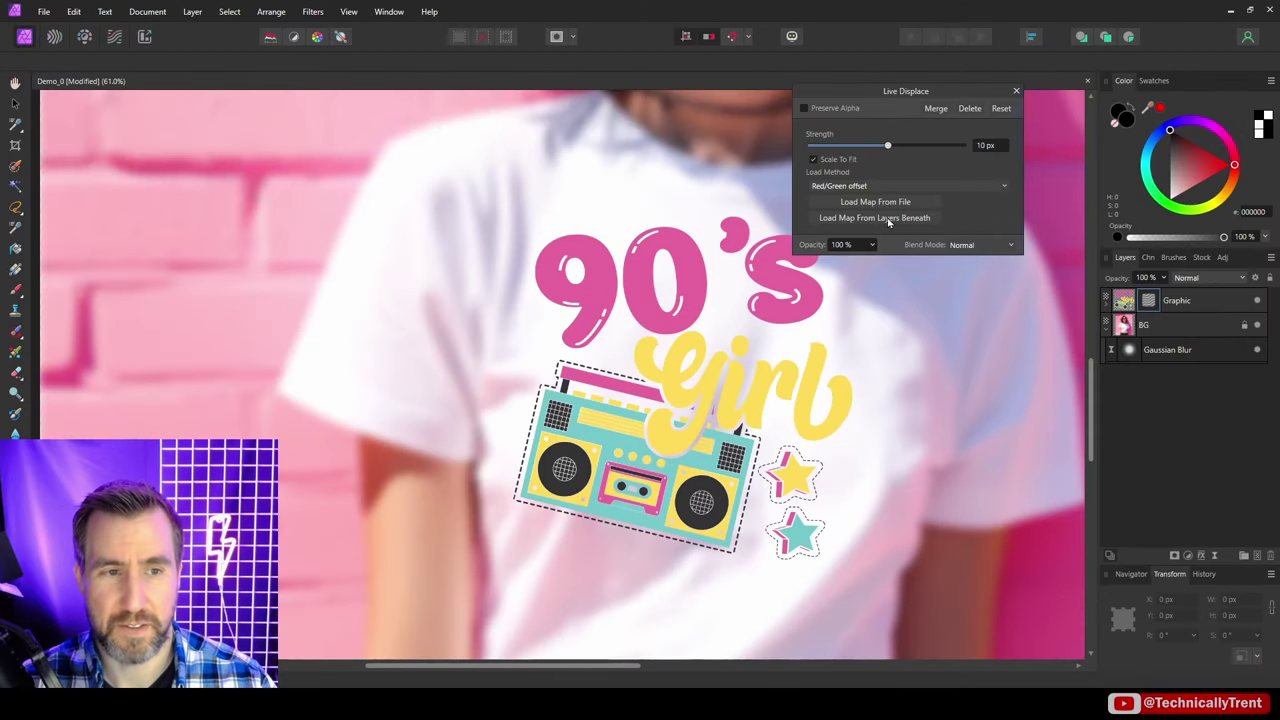
left_click(888, 222)
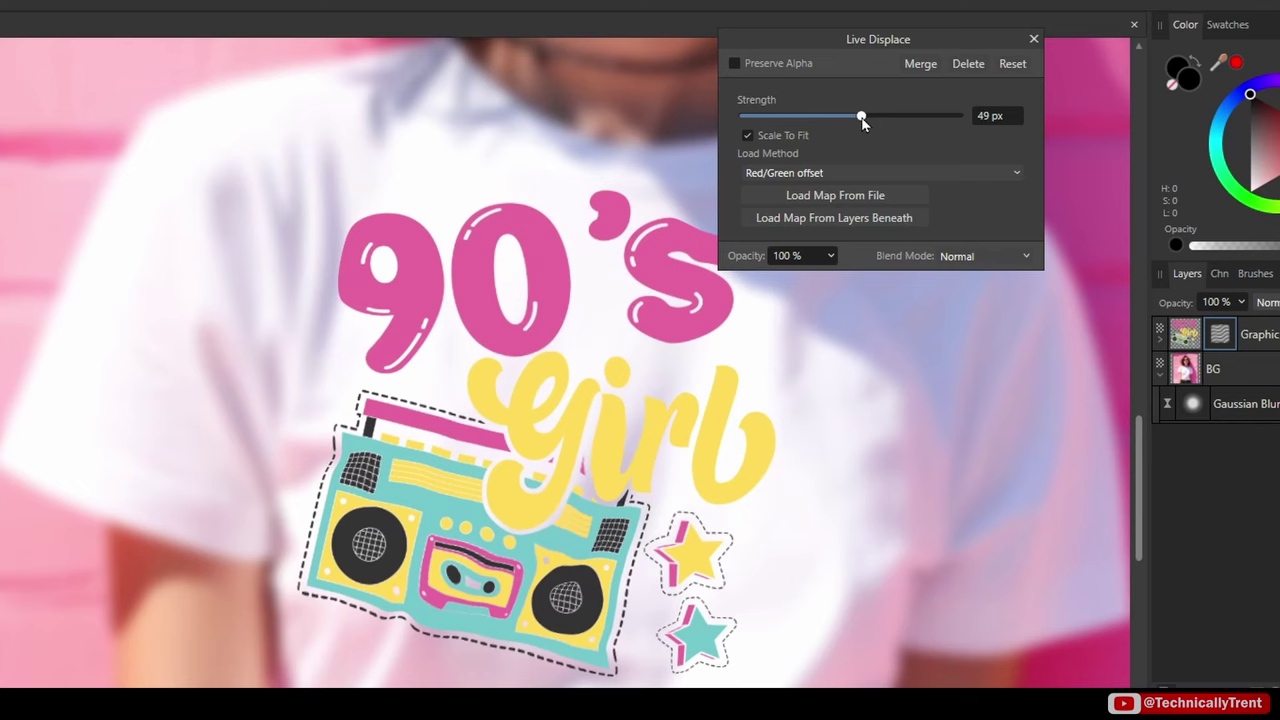
left_click_drag(887, 145, 861, 121)
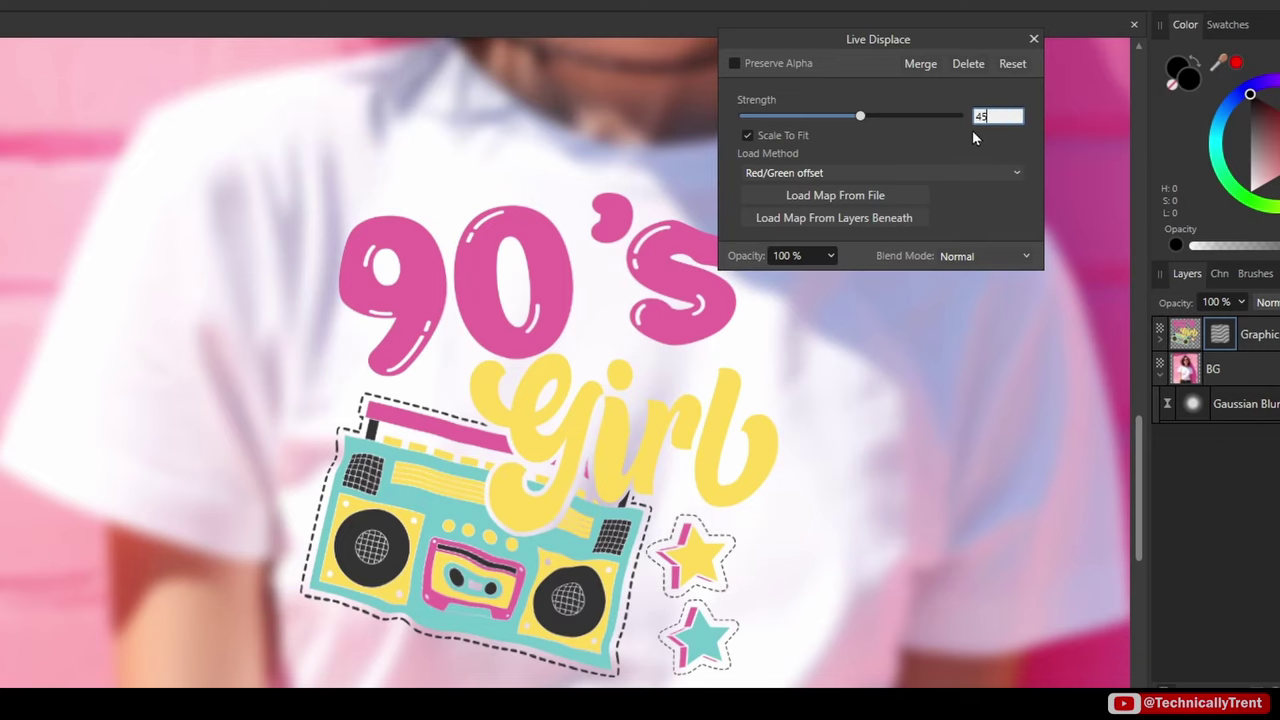
key("Return")
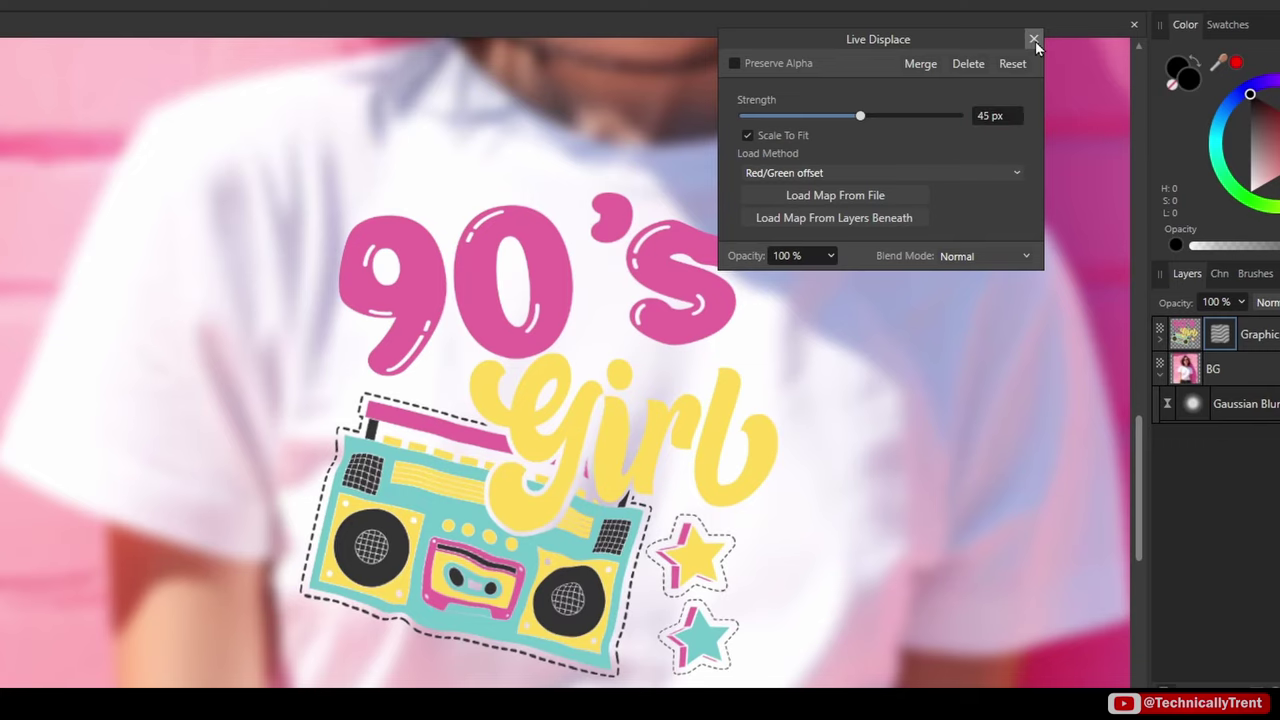
left_click(1035, 41)
Reposition the graphic slightly lower on the shirt and hide the background blur.
left_click_drag(506, 362, 547, 366)
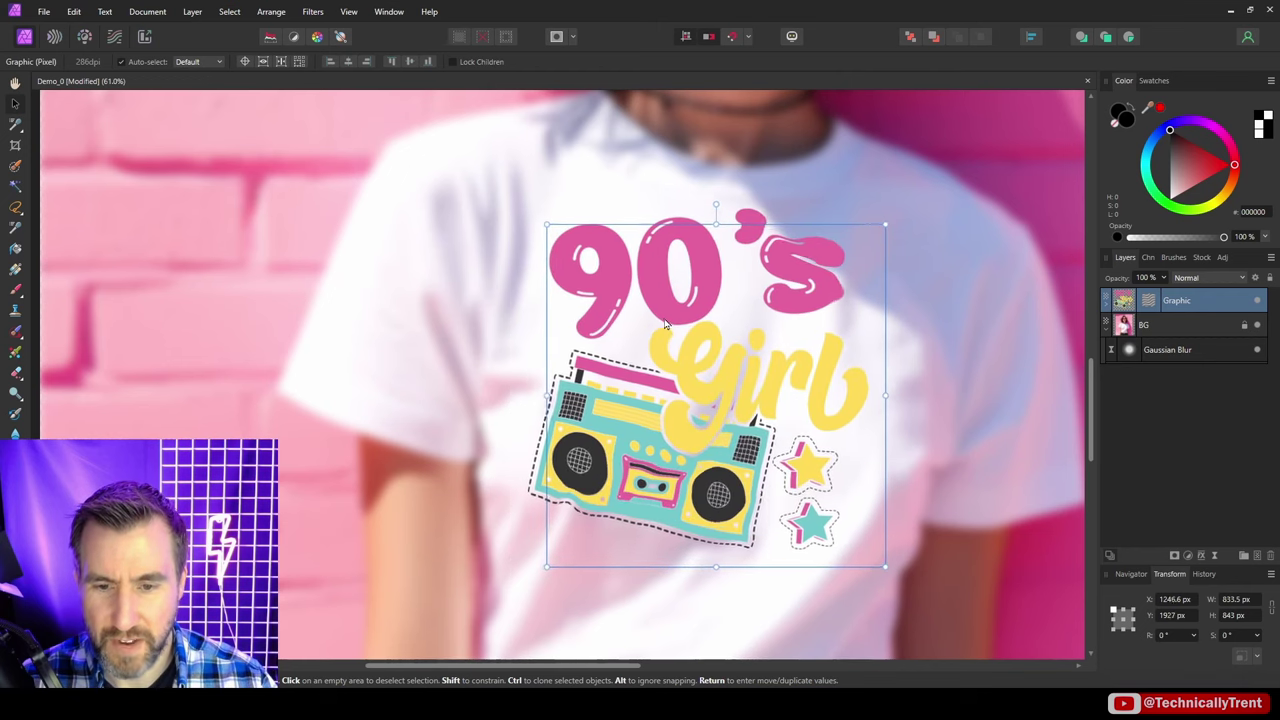
mouse_move(664, 323)
left_mouse_down()
mouse_move(649, 309)
mouse_move(657, 338)
left_mouse_up()
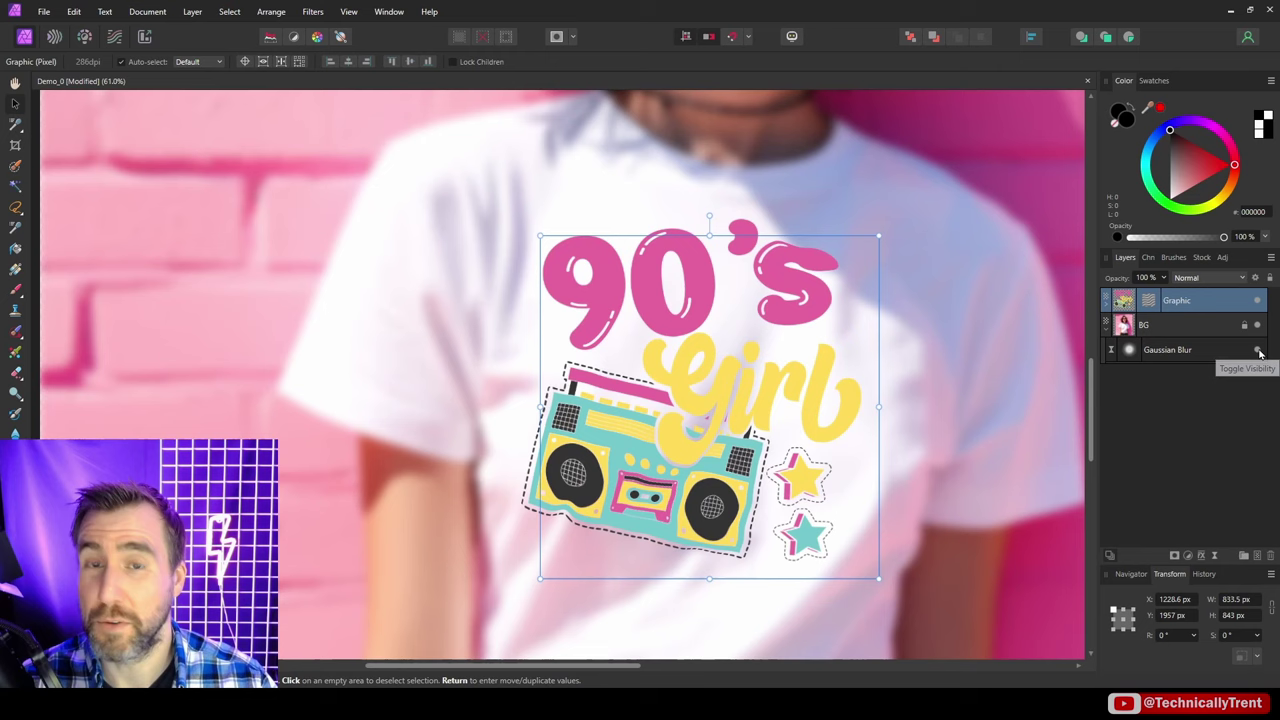
left_click(1259, 352)
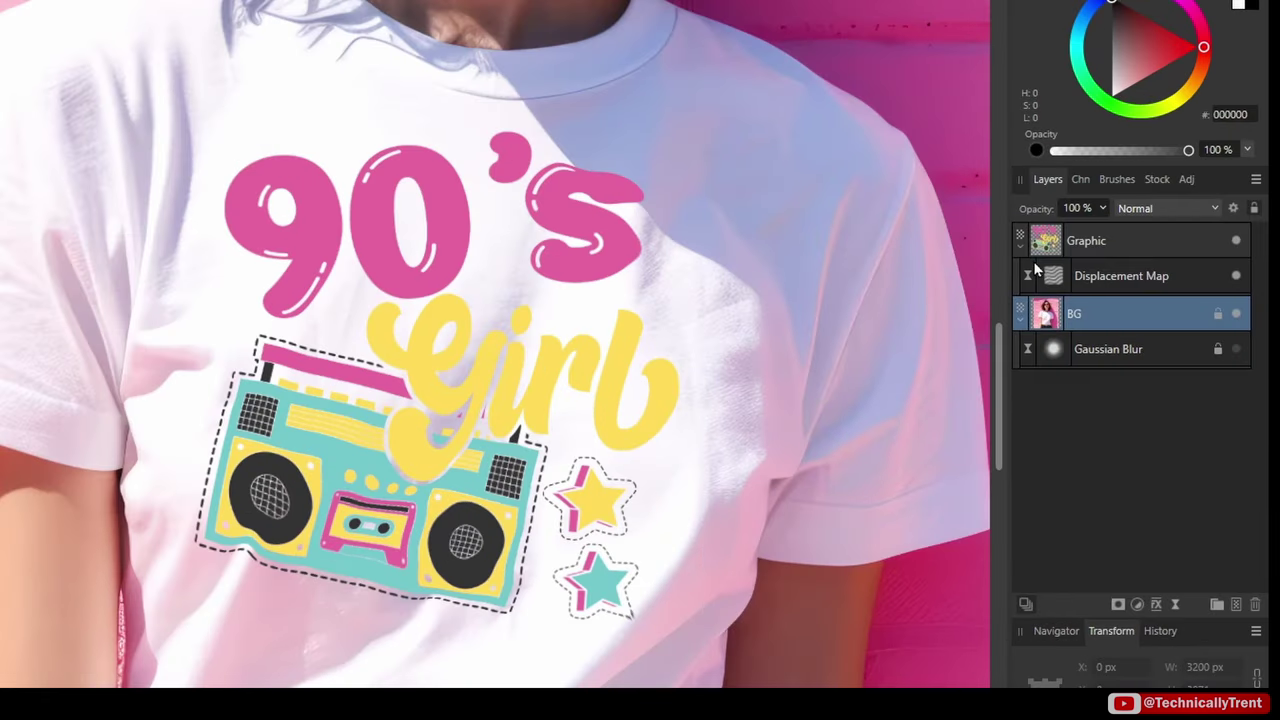
Blend the graphic with Multiply at 86% opacity and drag it onto the brick wall.
left_click(1100, 240)
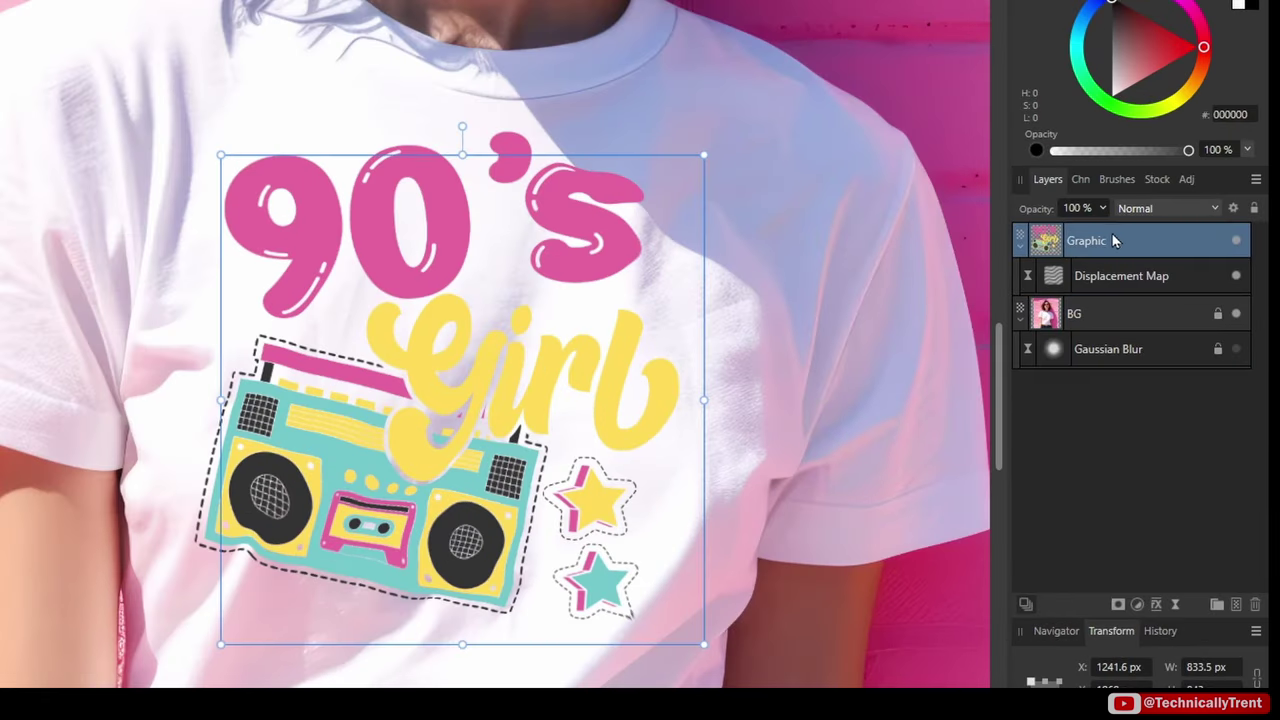
left_click(1168, 208)
left_click(1140, 278)
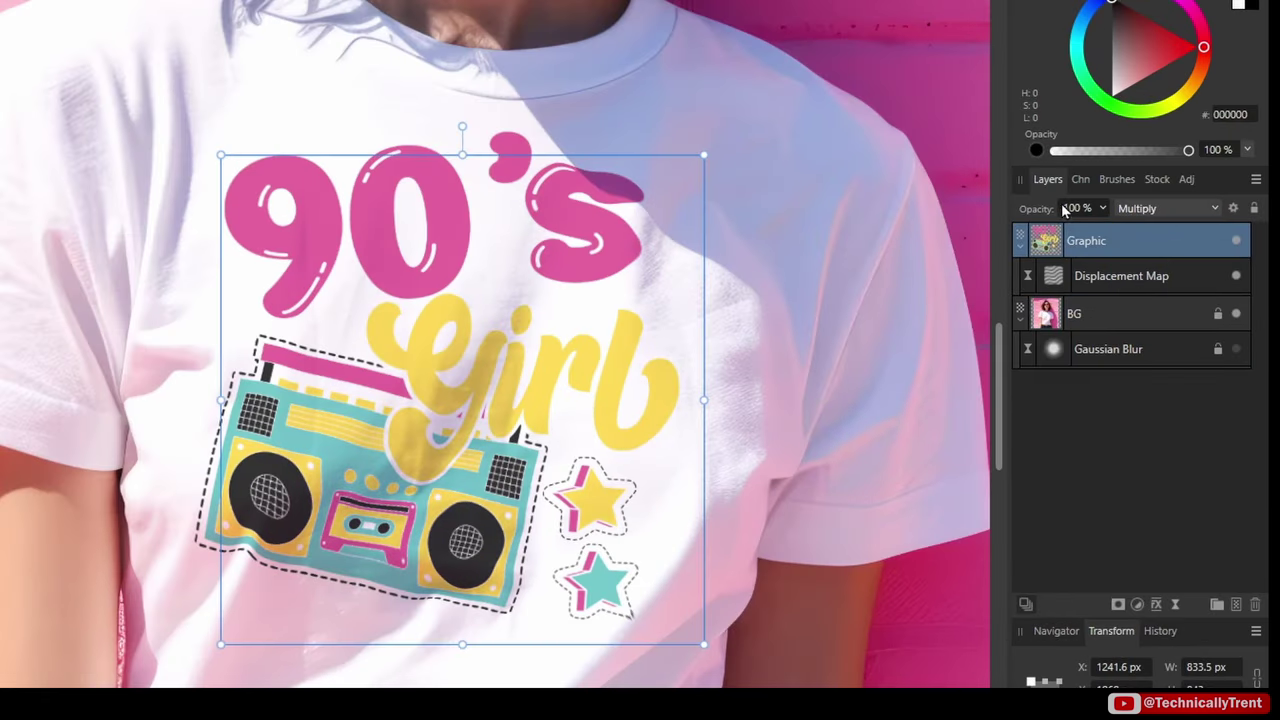
left_click(1103, 209)
left_click_drag(1104, 230, 1088, 235)
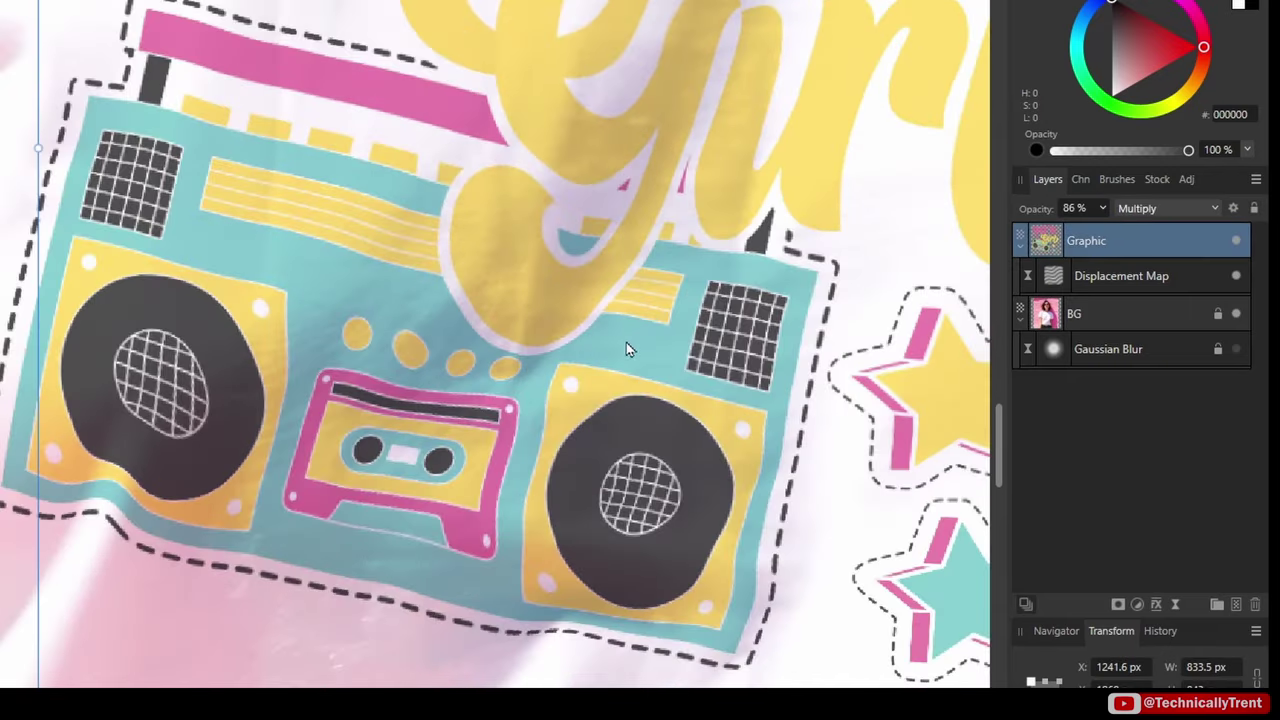
mouse_move(626, 342)
left_mouse_down()
mouse_move(597, 331)
mouse_move(580, 289)
mouse_move(537, 264)
mouse_move(537, 297)
mouse_move(594, 349)
mouse_move(606, 340)
left_mouse_up()
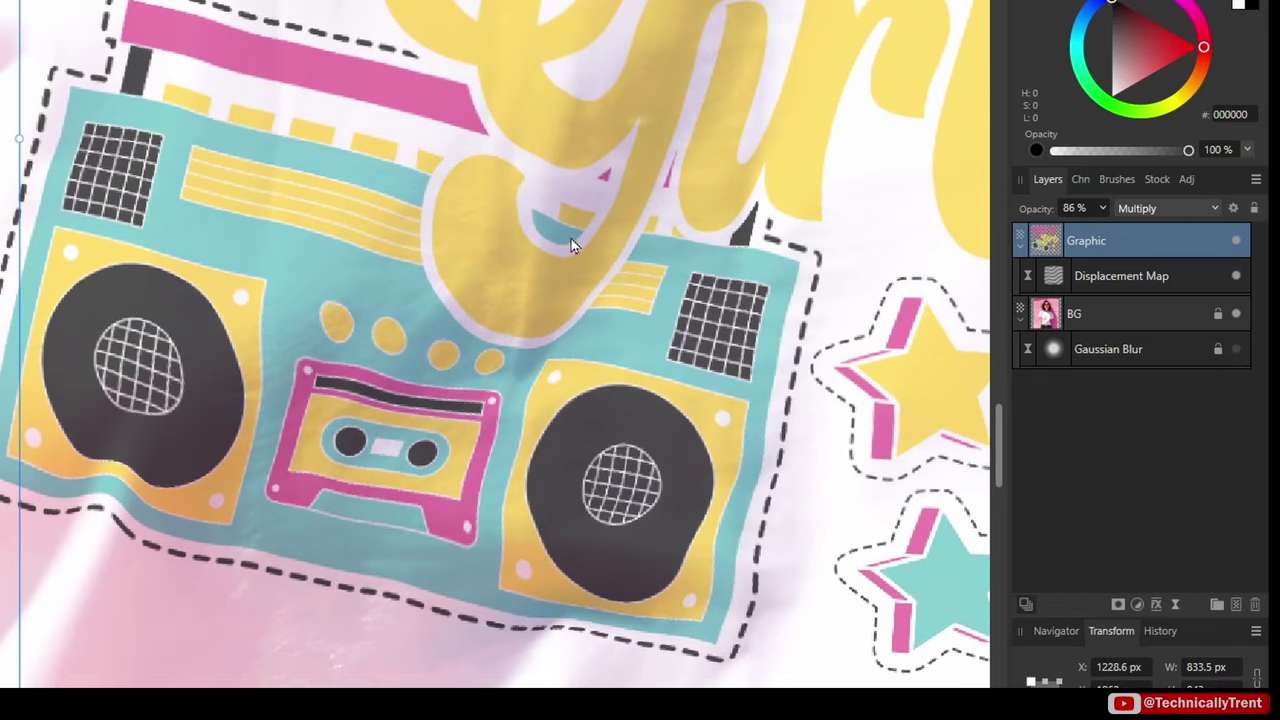
left_click_drag(725, 335, 675, 365)
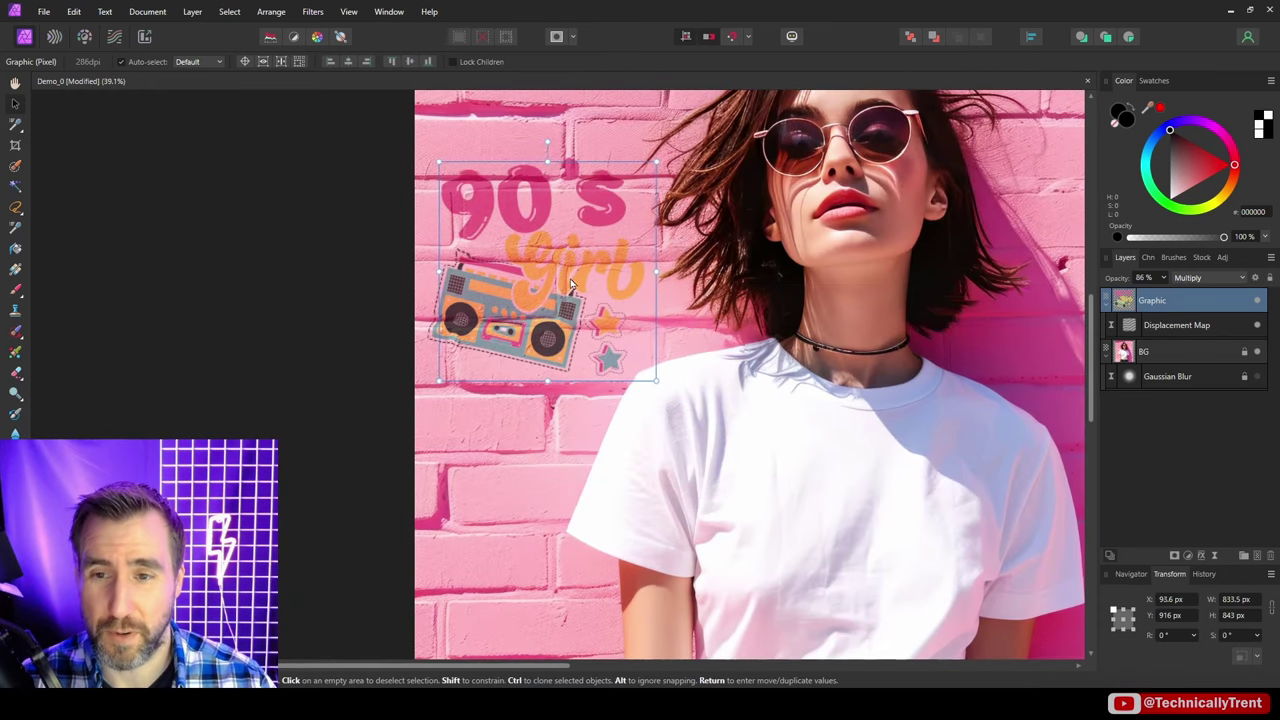
Drag the 90's Girl graphic back up onto the shirt and nudge it into place on the chest.
scroll(572, 285, "up", 3)
scroll(598, 312, "up", 5)
scroll(700, 290, "left", 3)
left_click(844, 260)
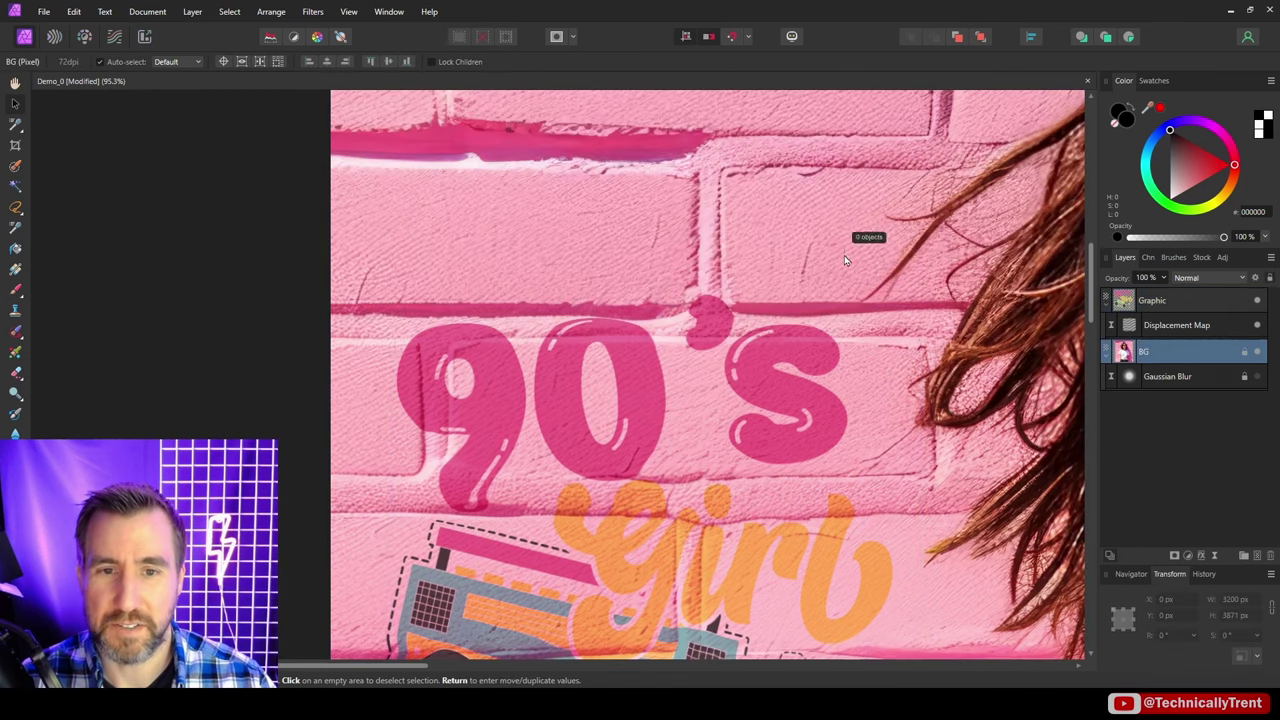
left_click(672, 442)
left_click_drag(633, 411, 1279, 374)
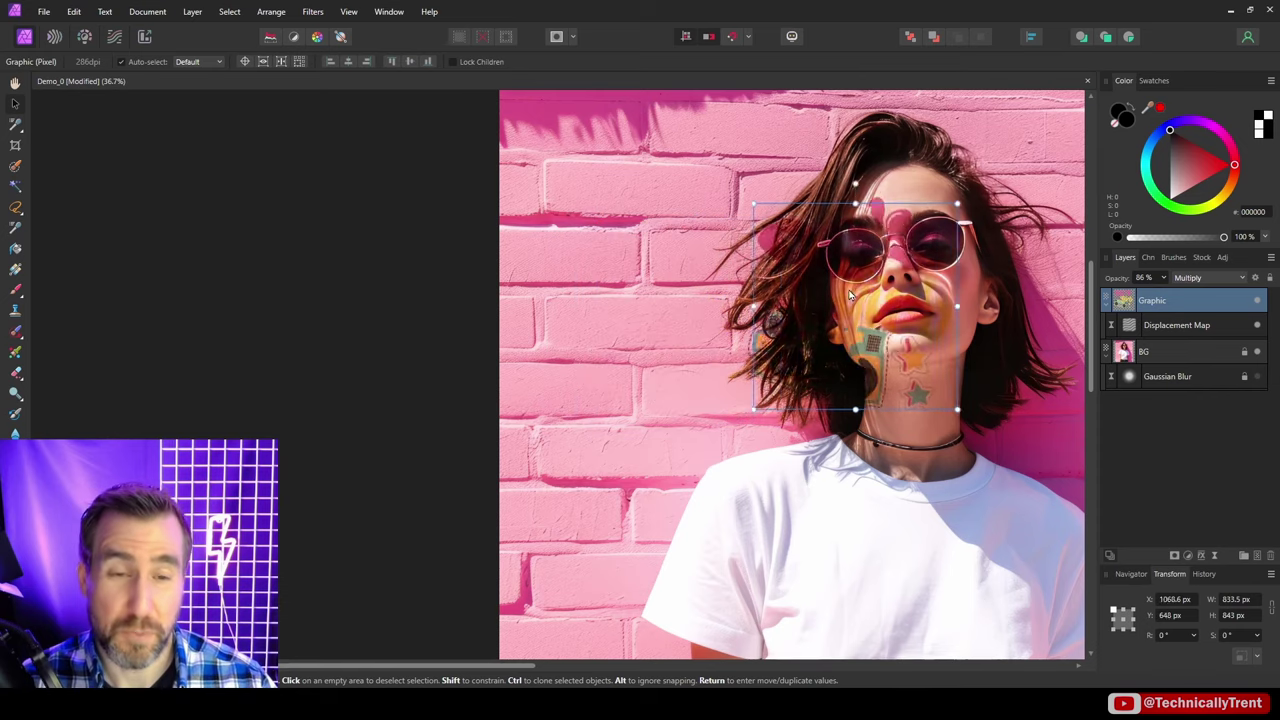
left_click_drag(898, 292, 963, 335)
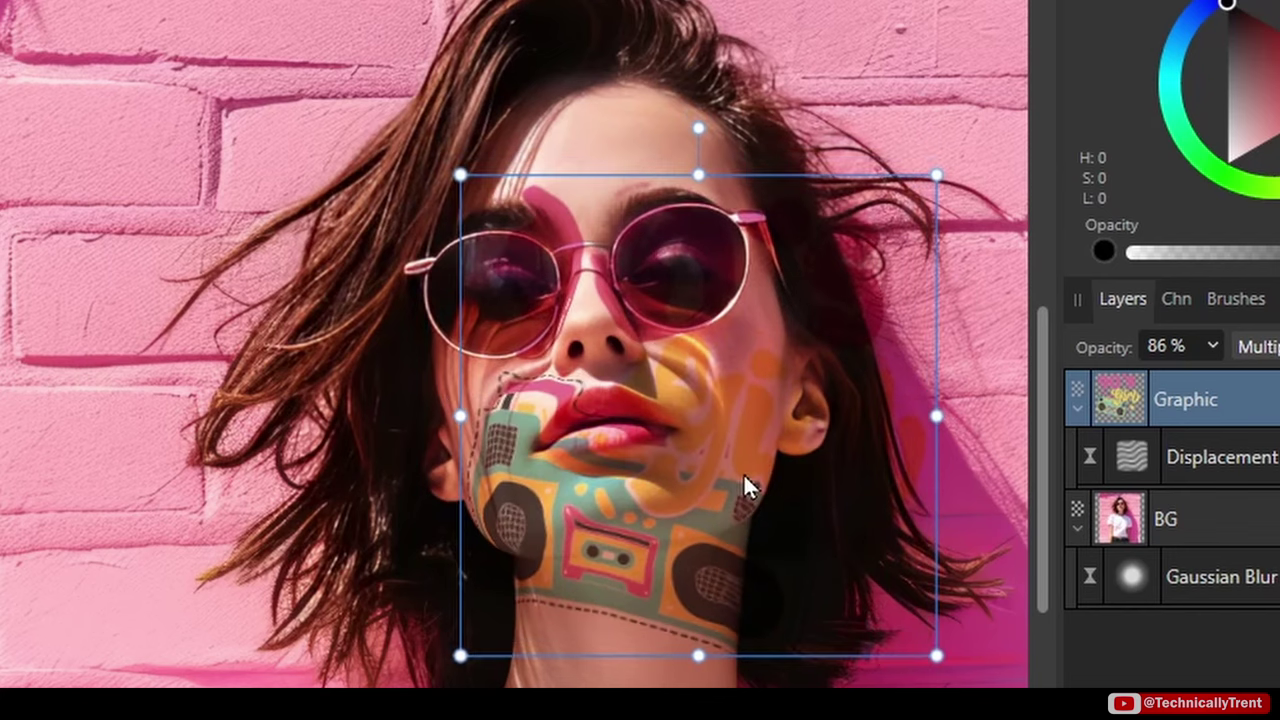
left_click_drag(744, 476, 695, 636)
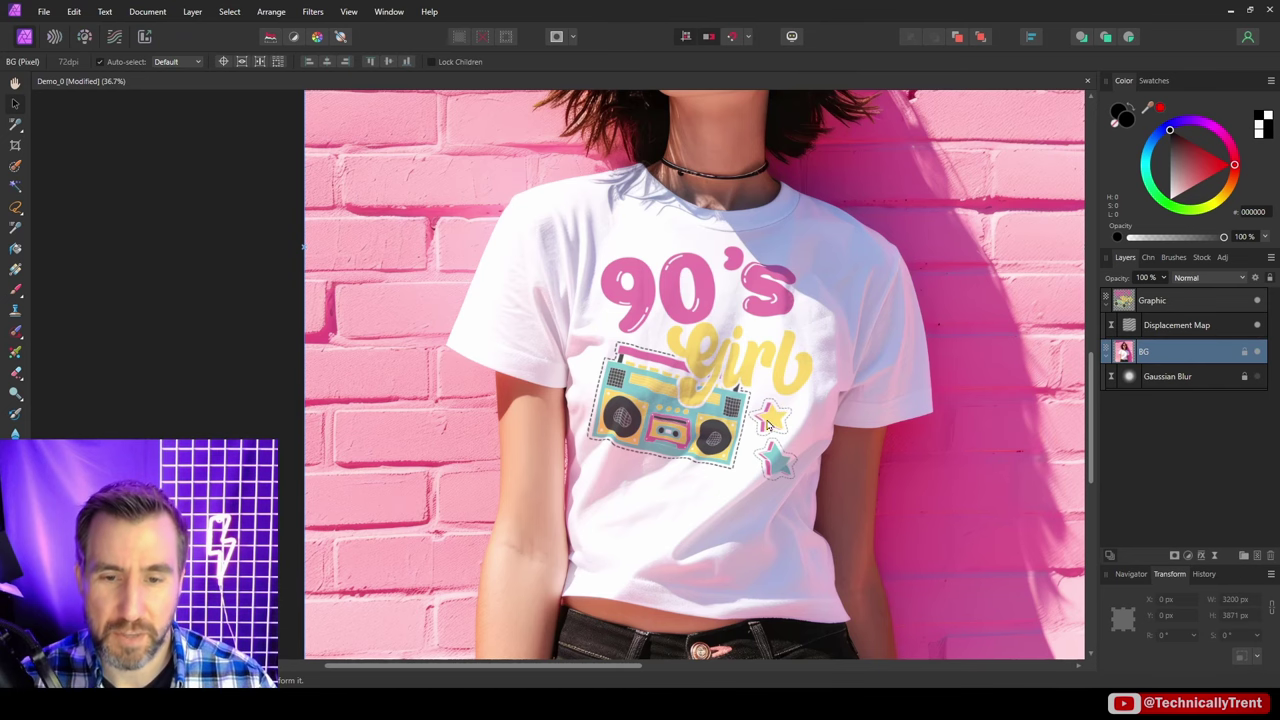
Add a mask to the Graphic layer and brush over the teal star's tip where it crosses the fold.
scroll(780, 418, "up", 6)
scroll(764, 424, "up", 2)
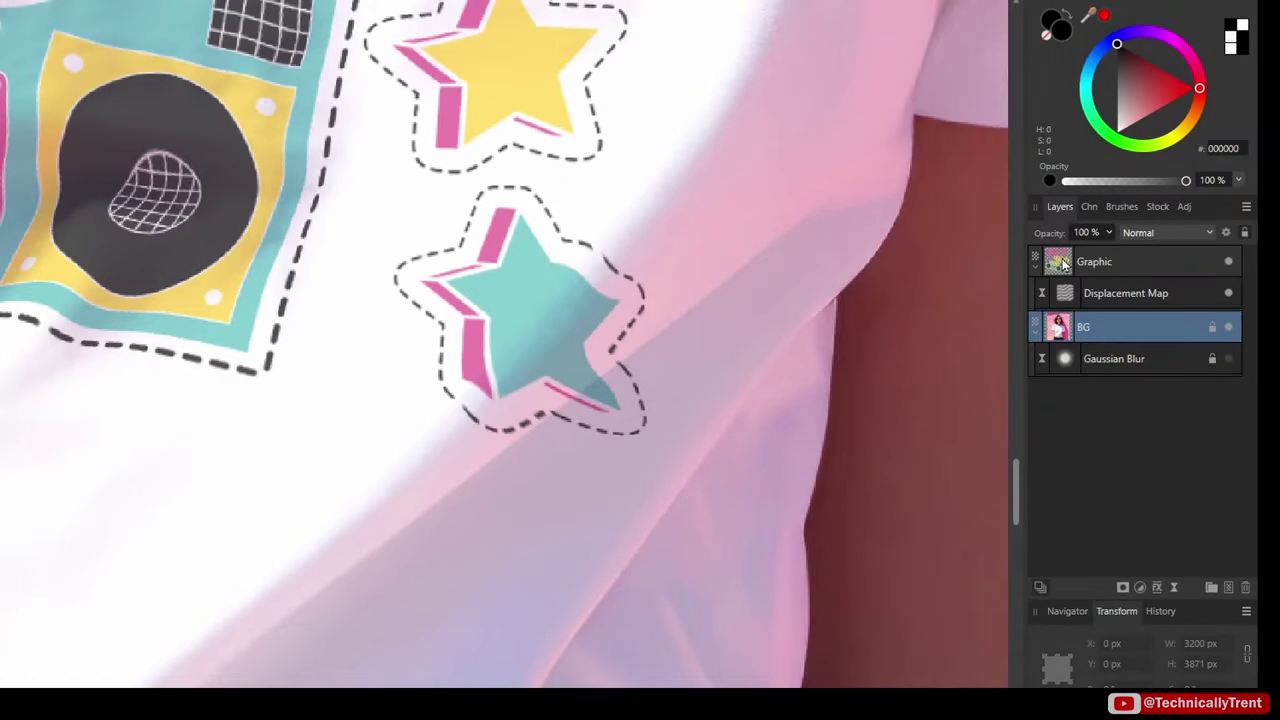
left_click(1063, 262)
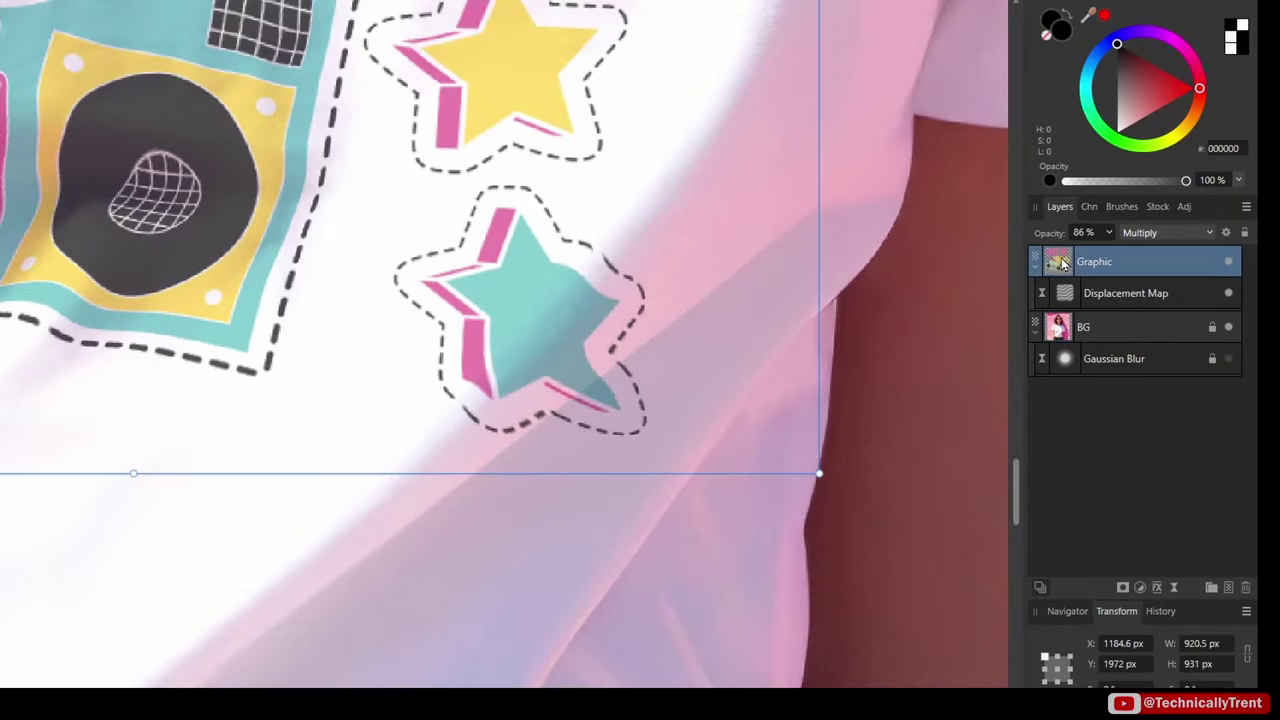
left_click(1123, 588)
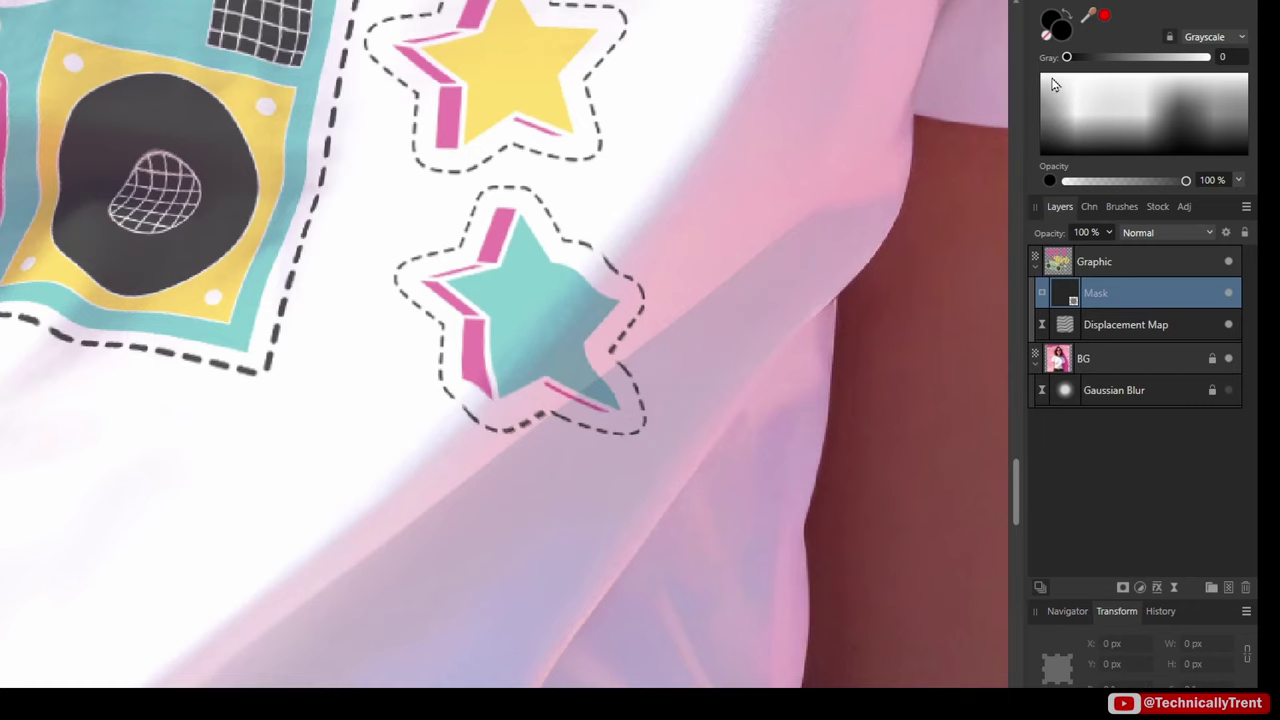
left_click(649, 357)
key("ctrl+z")
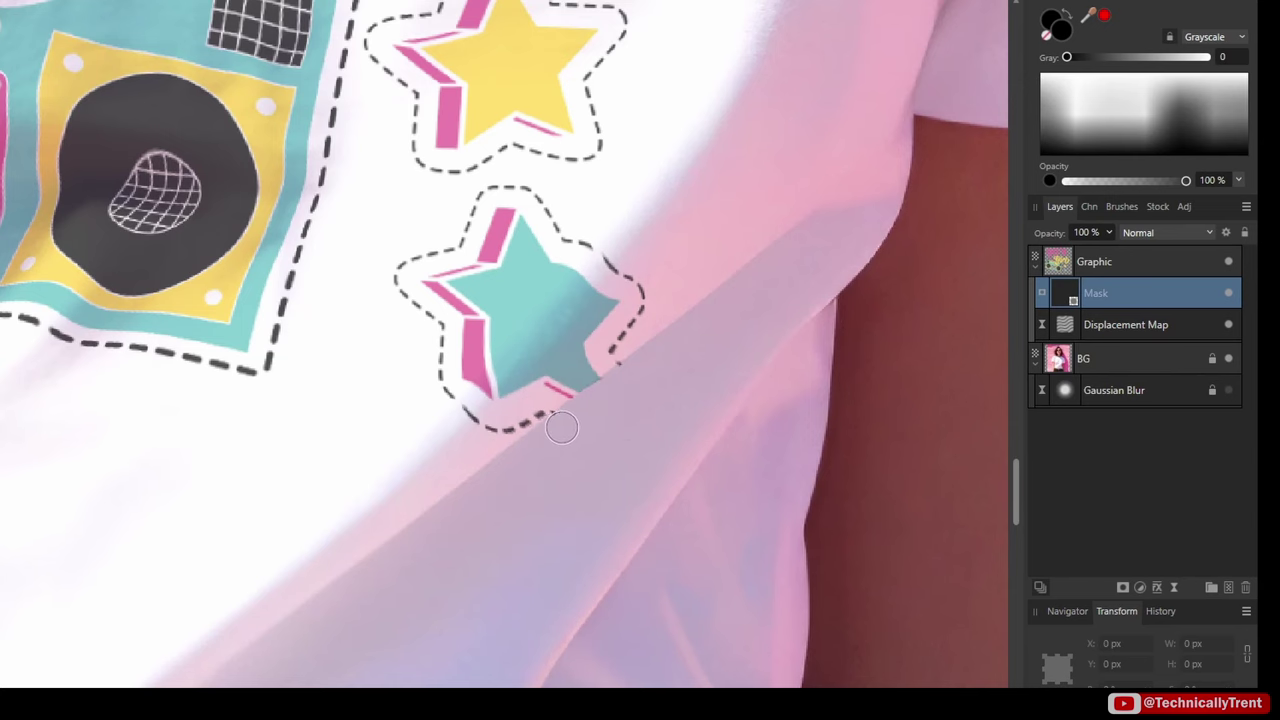
Zoom to fit with Ctrl+0 to review the full shirt mockup.
key("ctrl+0")
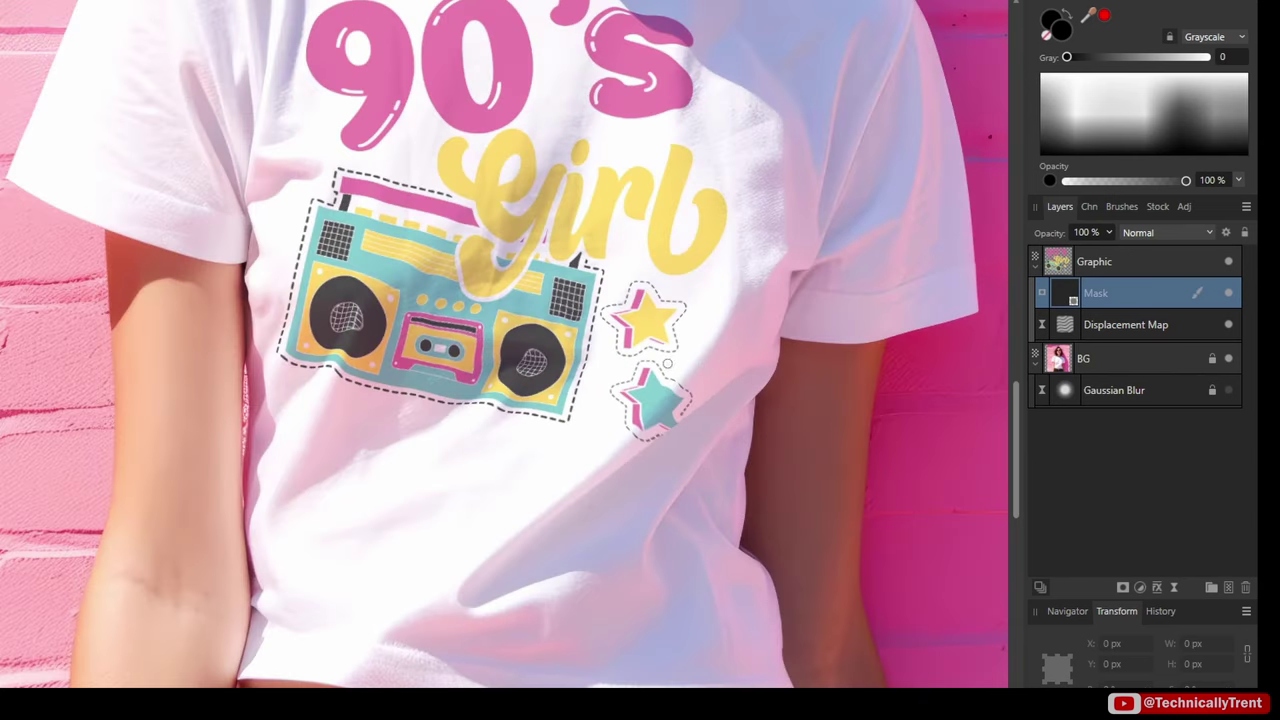